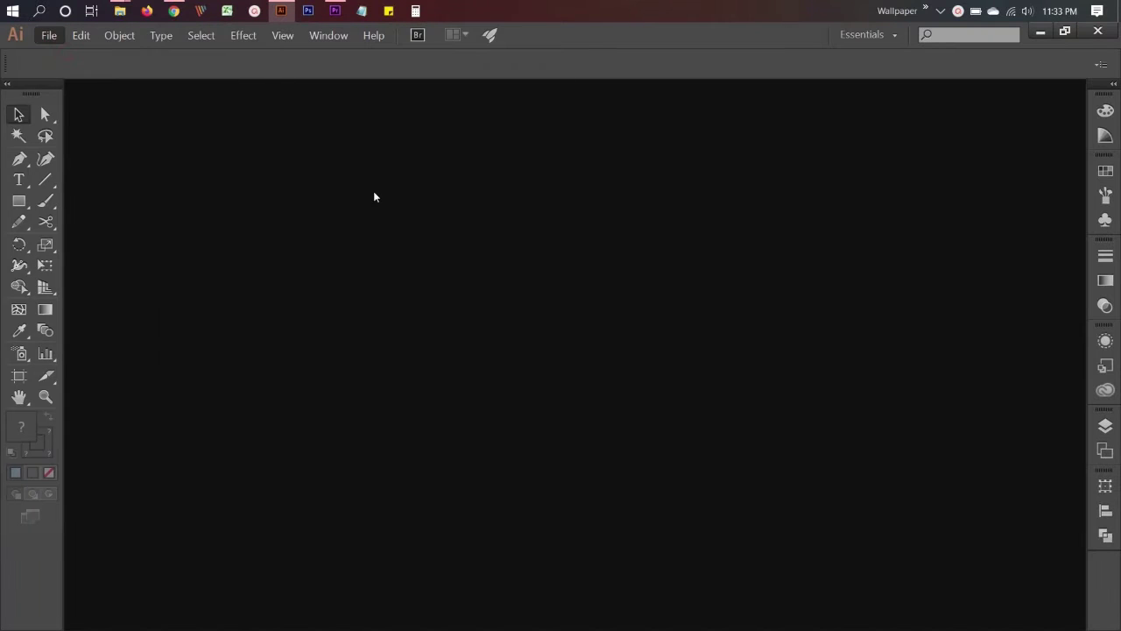
# Start a new document named 'Mr. Eggy Illustration' with a width of 1000 px
pyautogui.hotkey('ctrl', 'n')
pyautogui.write('Mr. Eggy Illustration')
pyautogui.doubleClick(491, 319)
pyautogui.write('1000')
pyautogui.press('Tab')
# Create the document and draw a circle centred on the artboard
pyautogui.click(641, 493)
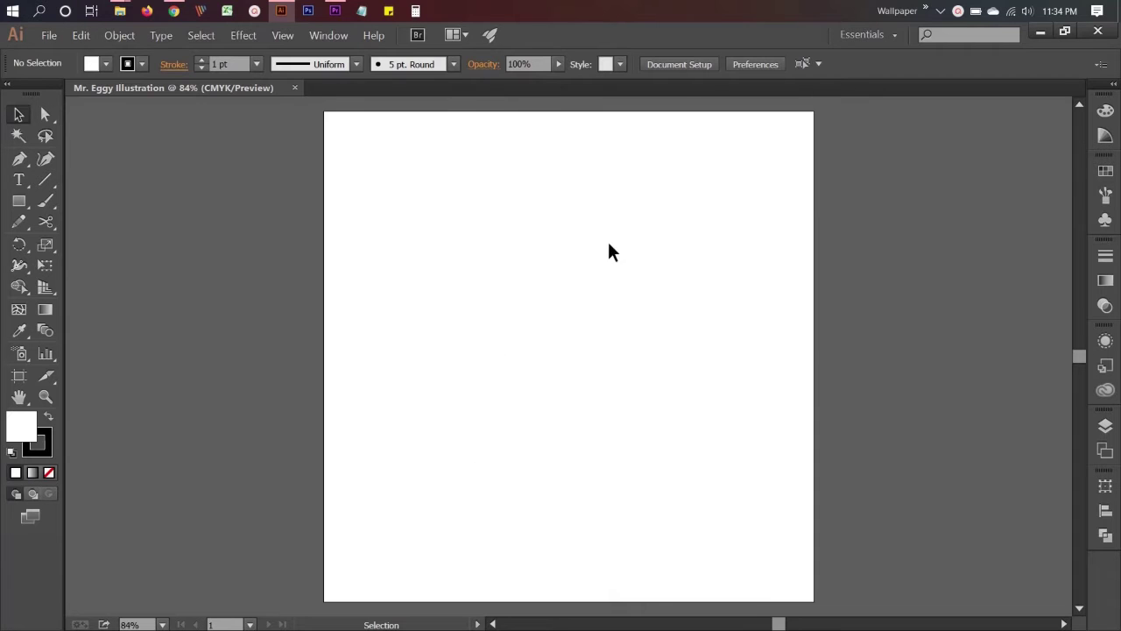
pyautogui.moveTo(19, 200); pyautogui.dragTo(155, 240)
pyautogui.moveTo(445, 227); pyautogui.dragTo(650, 433)
pyautogui.press('v')
pyautogui.moveTo(548, 327); pyautogui.dragTo(564, 363)
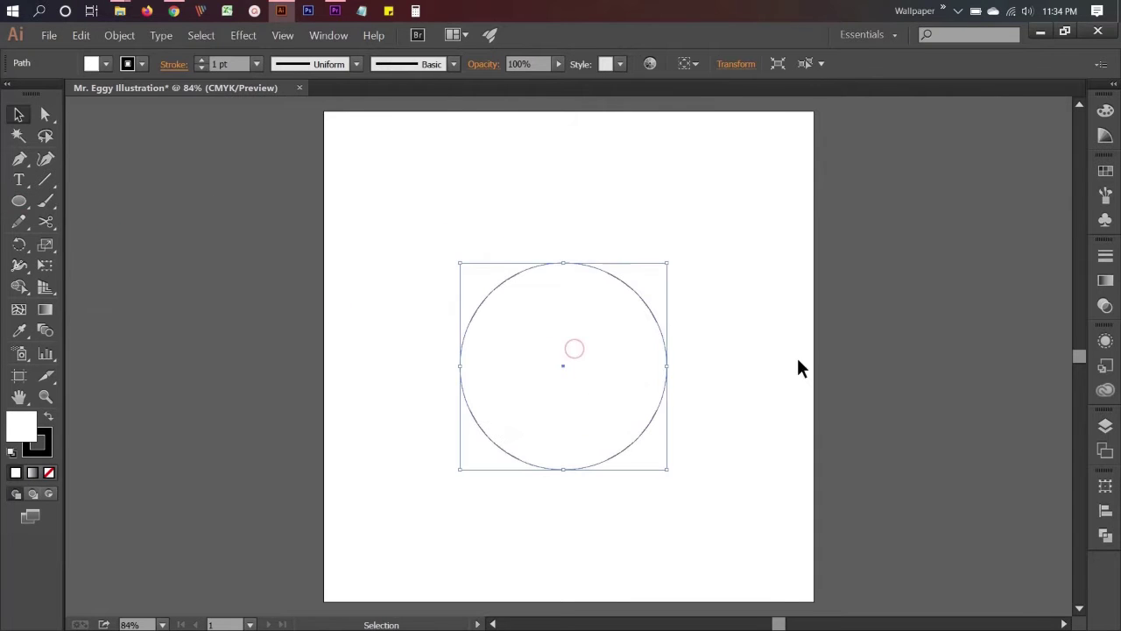
# Load the eggy colour swatch library
pyautogui.click(1105, 170)
pyautogui.click(889, 327)
pyautogui.click(832, 548)
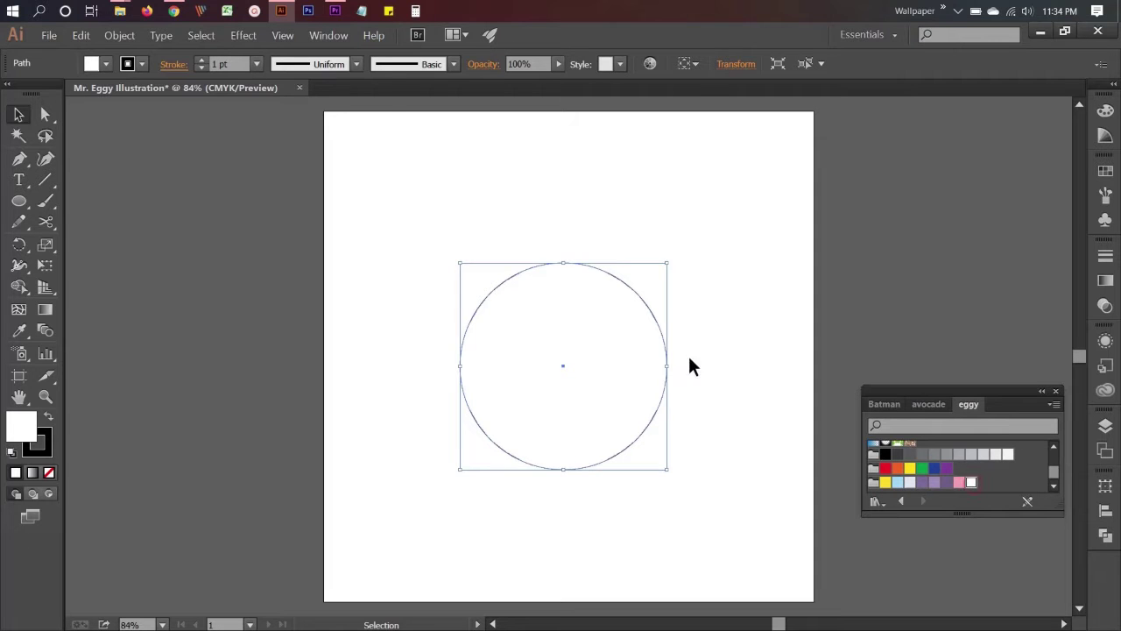
# Apply Roughen to the circle with lower size and detail and smooth points
pyautogui.click(243, 35)
pyautogui.click(429, 190)
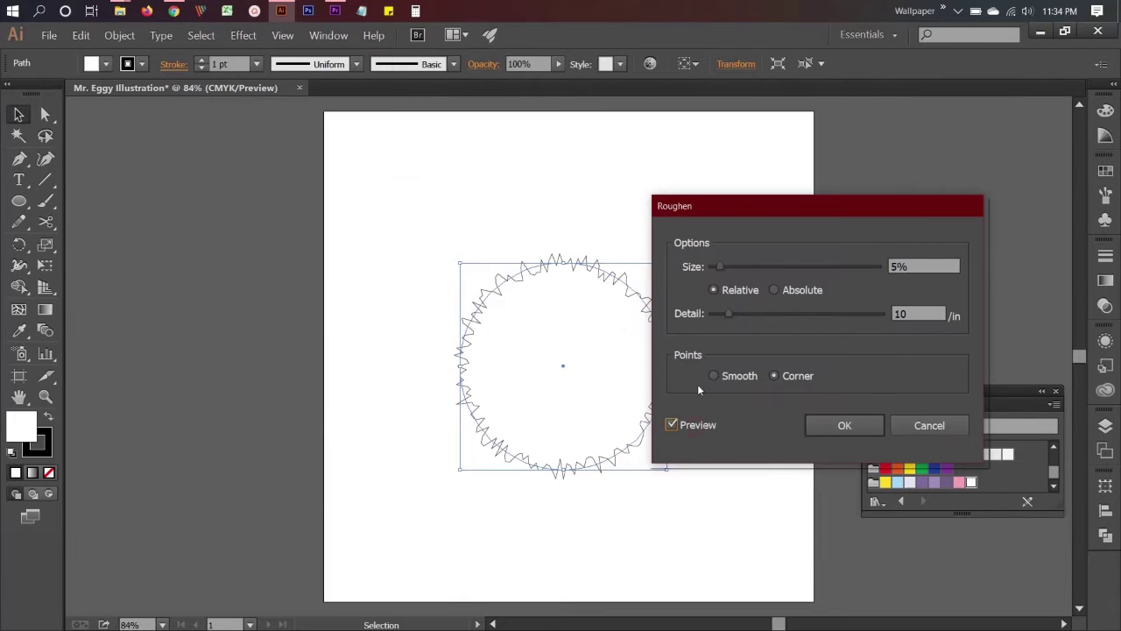
pyautogui.moveTo(717, 270); pyautogui.dragTo(709, 267)
pyautogui.moveTo(728, 313); pyautogui.dragTo(718, 316)
pyautogui.click(845, 425)
pyautogui.click(243, 35)
pyautogui.keyDown('alt'); pyautogui.scroll(1, 595, 412); pyautogui.keyUp('alt')
pyautogui.keyDown('alt'); pyautogui.scroll(2, 596, 415); pyautogui.keyUp('alt')
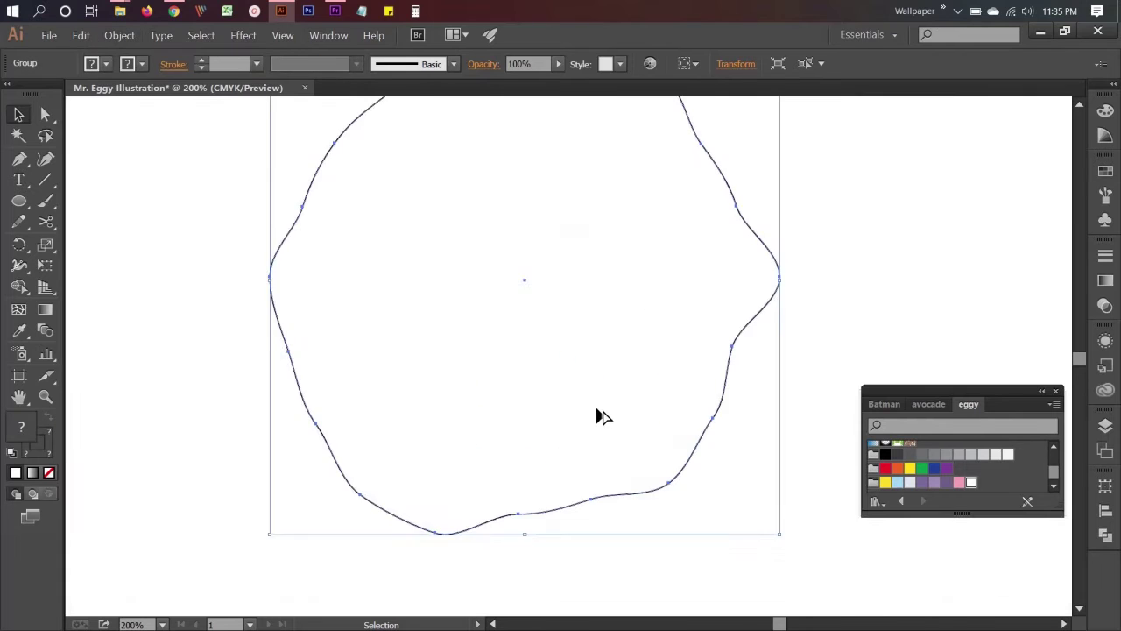
pyautogui.keyDown('alt'); pyautogui.scroll(-1, 689, 281); pyautogui.keyUp('alt')
# Offset the wavy path, filling the outer outline purple and the inner shape white
pyautogui.click(119, 35)
pyautogui.moveTo(127, 292)
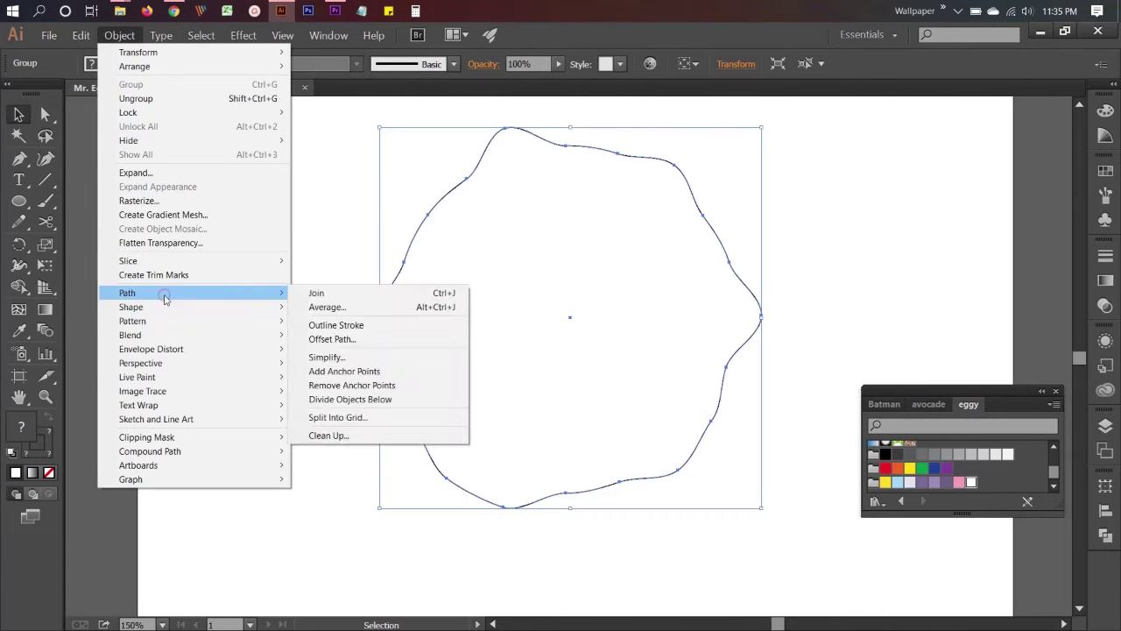
pyautogui.click(346, 340)
pyautogui.press('Return')
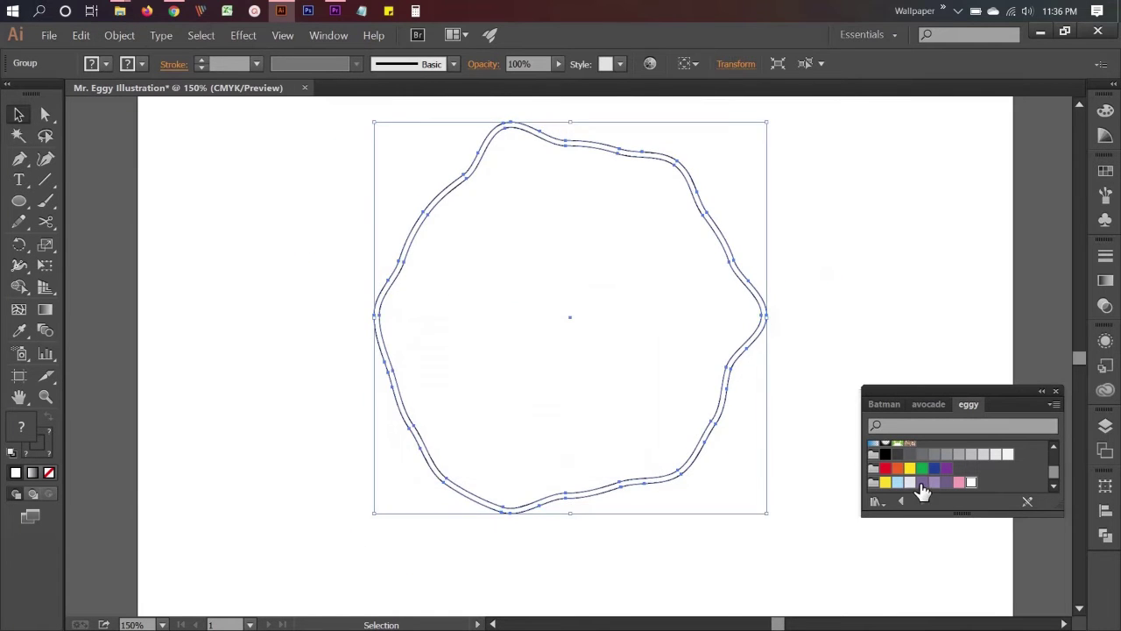
pyautogui.click(922, 482)
pyautogui.click(771, 313)
pyautogui.click(766, 317)
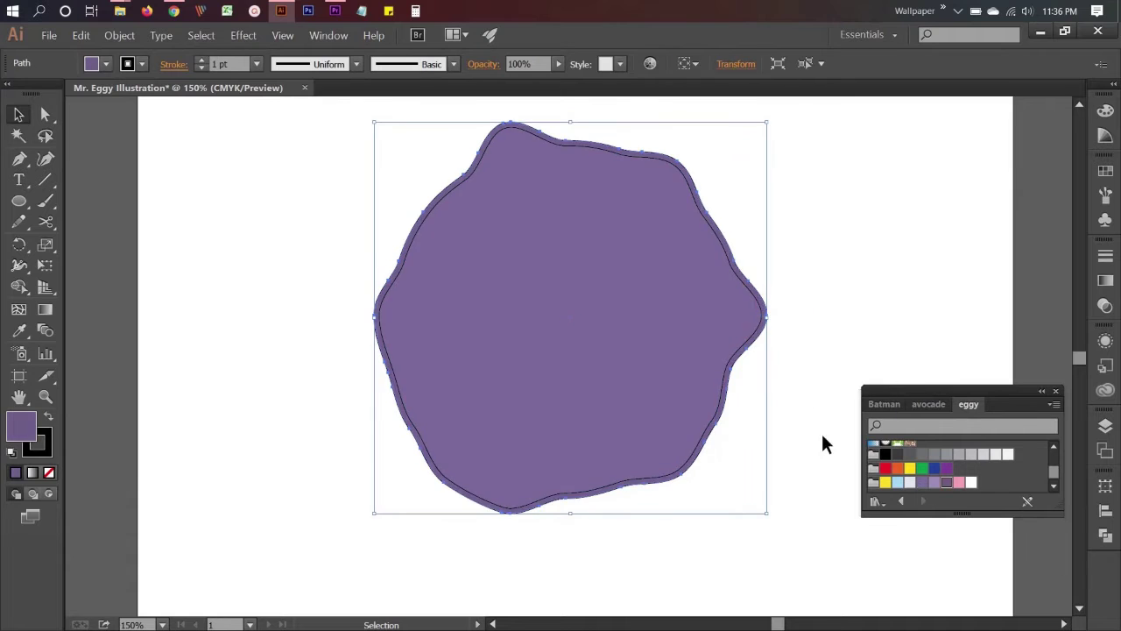
pyautogui.click(971, 482)
pyautogui.click(51, 460)
# Draw a circle in the centre of the egg white
pyautogui.hotkey('ctrl', 'shift', 'a')
pyautogui.press('l')
pyautogui.moveTo(491, 247); pyautogui.dragTo(655, 401)
# Fill the centre circle yellow and paste a darker yellow copy behind it
pyautogui.press('v')
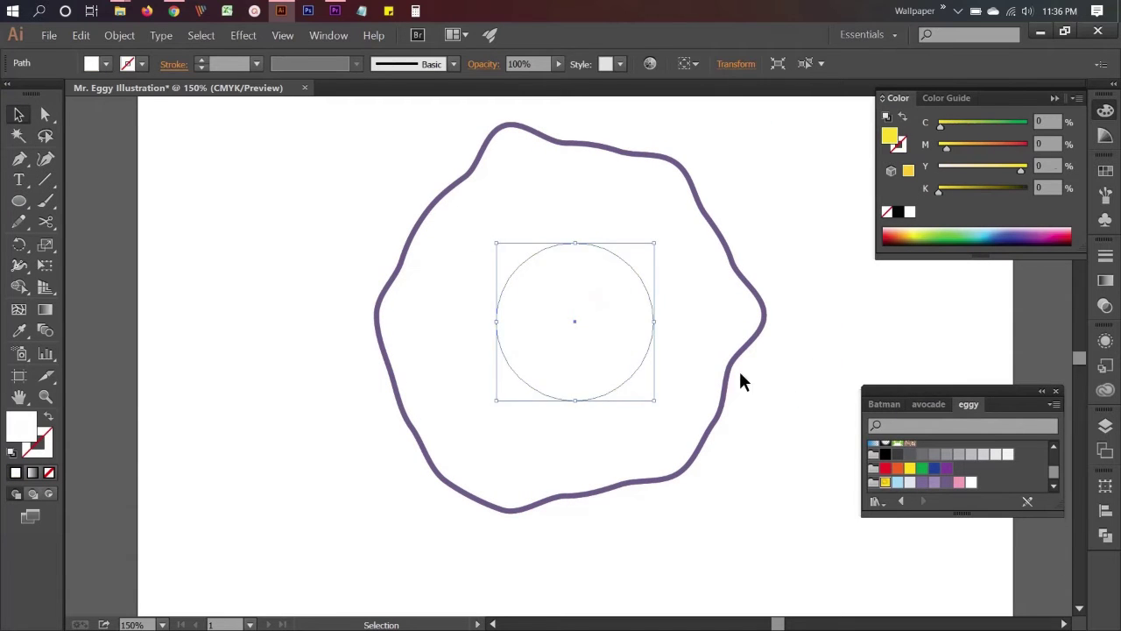
pyautogui.click(885, 482)
pyautogui.click(80, 35)
pyautogui.click(97, 98)
pyautogui.hotkey('ctrl', 'b')
pyautogui.moveTo(575, 396); pyautogui.dragTo(575, 400)
pyautogui.moveTo(939, 188); pyautogui.dragTo(958, 188)
pyautogui.hotkey('ctrl', 'shift', 'a')
# Cut a small circle left of the egg in half and make the upper arc a thick stroke
pyautogui.hscroll(2, 810, 408)
pyautogui.press('l')
pyautogui.hscroll(-3, 262, 333)
pyautogui.moveTo(258, 310)
pyautogui.mouseDown()
pyautogui.moveTo(296, 348)
pyautogui.moveTo(279, 405)
pyautogui.mouseUp()
pyautogui.click(296, 328)
pyautogui.press('v')
pyautogui.click(279, 321)
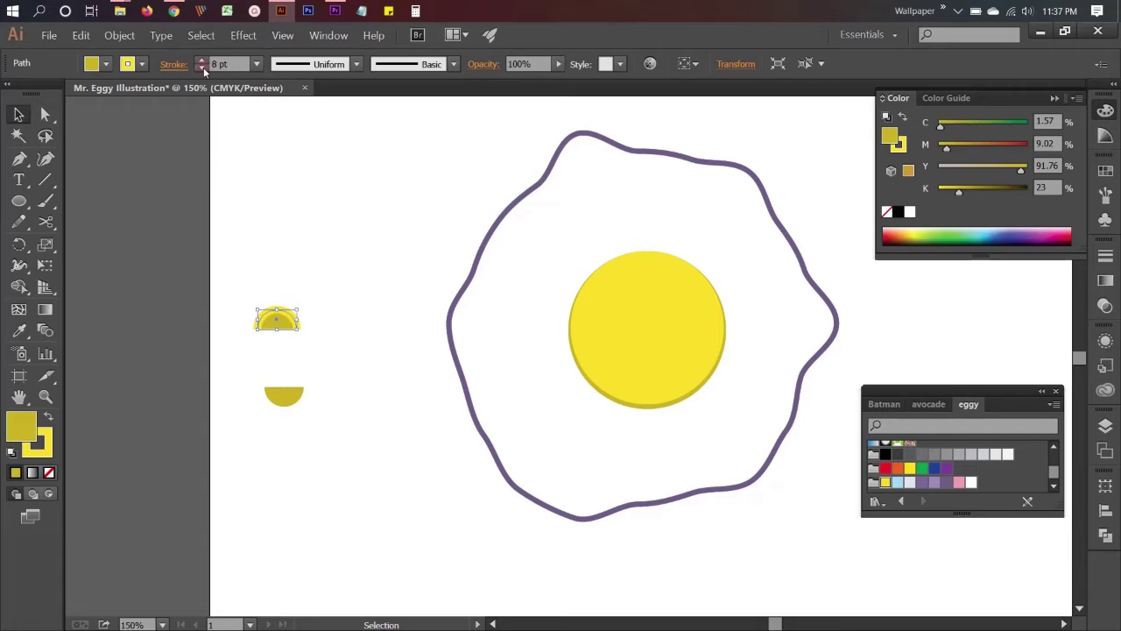
pyautogui.press('/')
pyautogui.click(1106, 254)
# Expand the stroked arc into a filled shape
pyautogui.click(1106, 254)
pyautogui.click(119, 36)
pyautogui.click(149, 263)
pyautogui.press('Return')
# Duplicate the arc into a second eye and an upside-down smile below
pyautogui.moveTo(296, 325); pyautogui.dragTo(368, 324)
pyautogui.click(366, 375)
pyautogui.moveTo(302, 399); pyautogui.dragTo(349, 319)
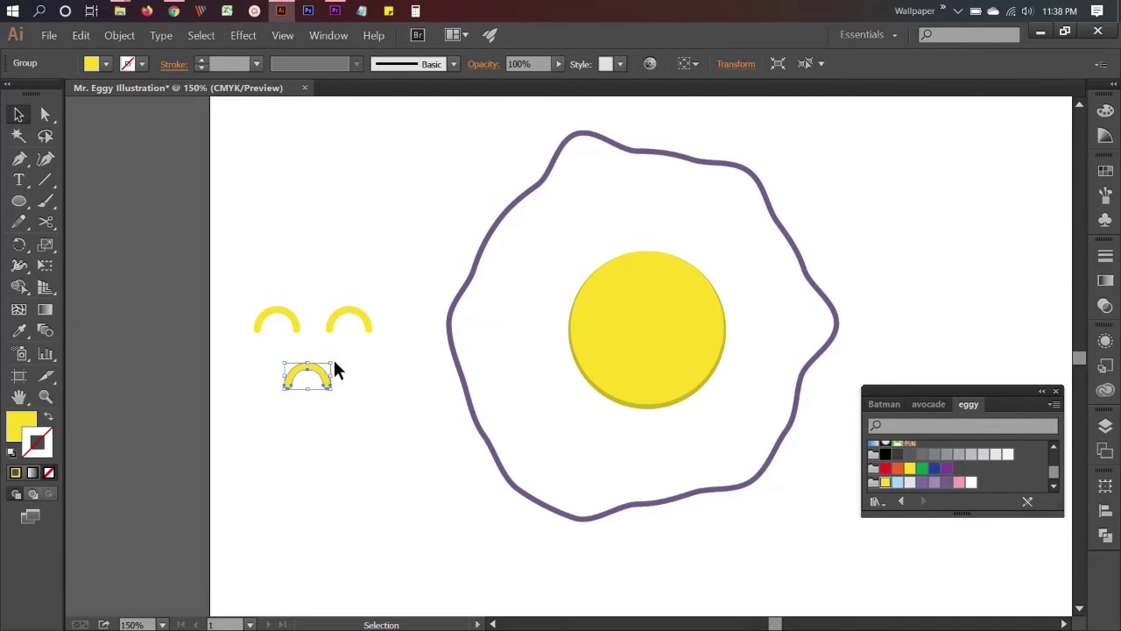
pyautogui.click(346, 426)
pyautogui.moveTo(338, 361)
pyautogui.mouseDown()
pyautogui.moveTo(275, 389)
pyautogui.moveTo(319, 382)
pyautogui.mouseUp()
# Centre the smile between the eyes and shrink the whole face
pyautogui.click(357, 320)
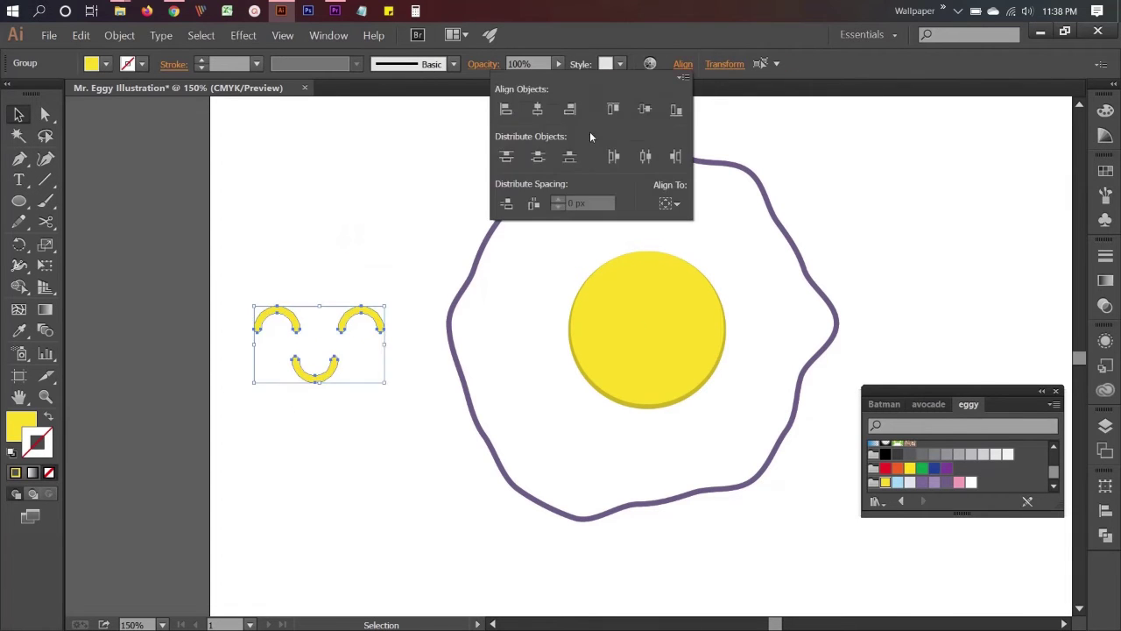
pyautogui.keyDown('shift'); pyautogui.click(315, 368); pyautogui.keyUp('shift')
pyautogui.click(523, 63)
pyautogui.click(538, 109)
pyautogui.click(427, 278)
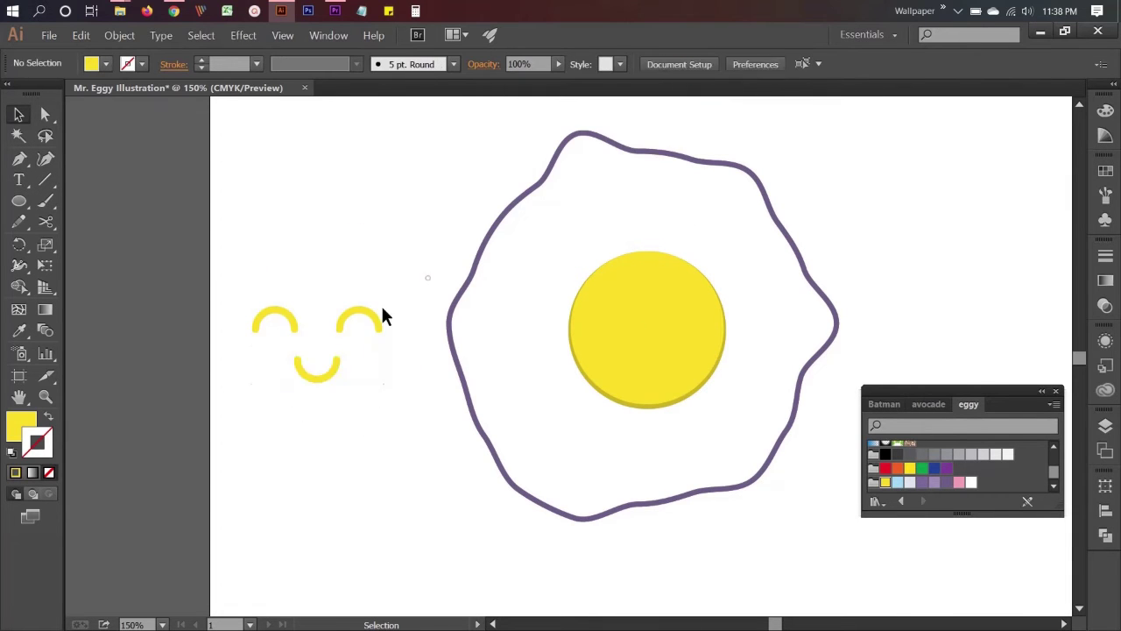
pyautogui.moveTo(333, 392)
pyautogui.mouseDown()
pyautogui.moveTo(388, 303)
pyautogui.moveTo(376, 313)
pyautogui.mouseUp()
pyautogui.hotkey('ctrl', 'shift', 'a')
# Colour the face purple and move it onto the yolk
pyautogui.click(317, 350)
pyautogui.click(922, 481)
pyautogui.moveTo(317, 350); pyautogui.dragTo(652, 344)
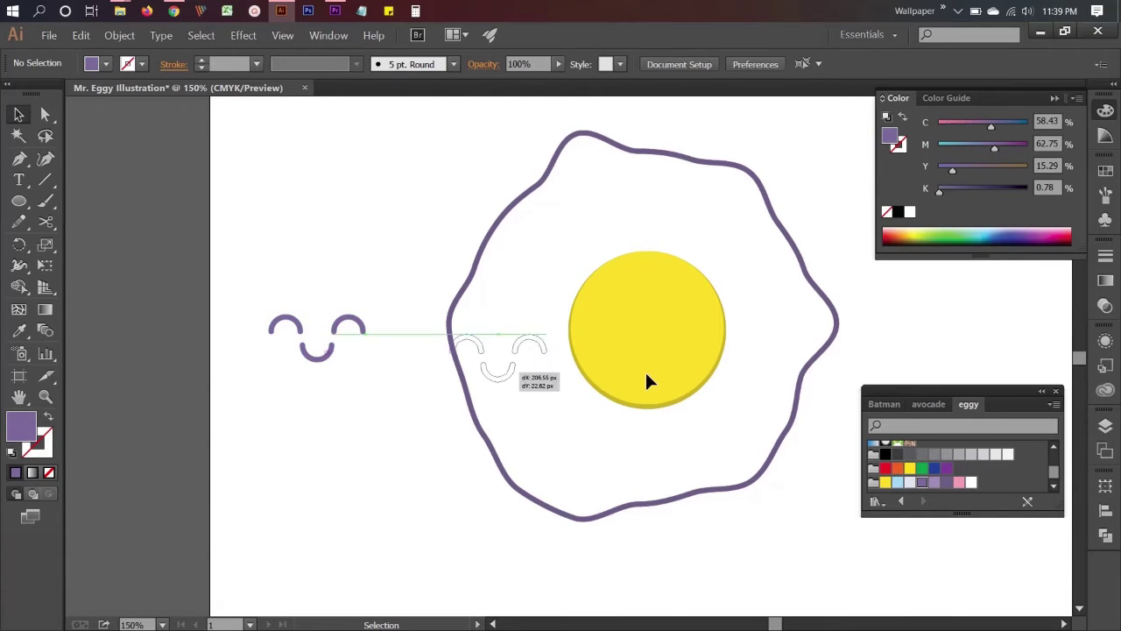
pyautogui.click(785, 508)
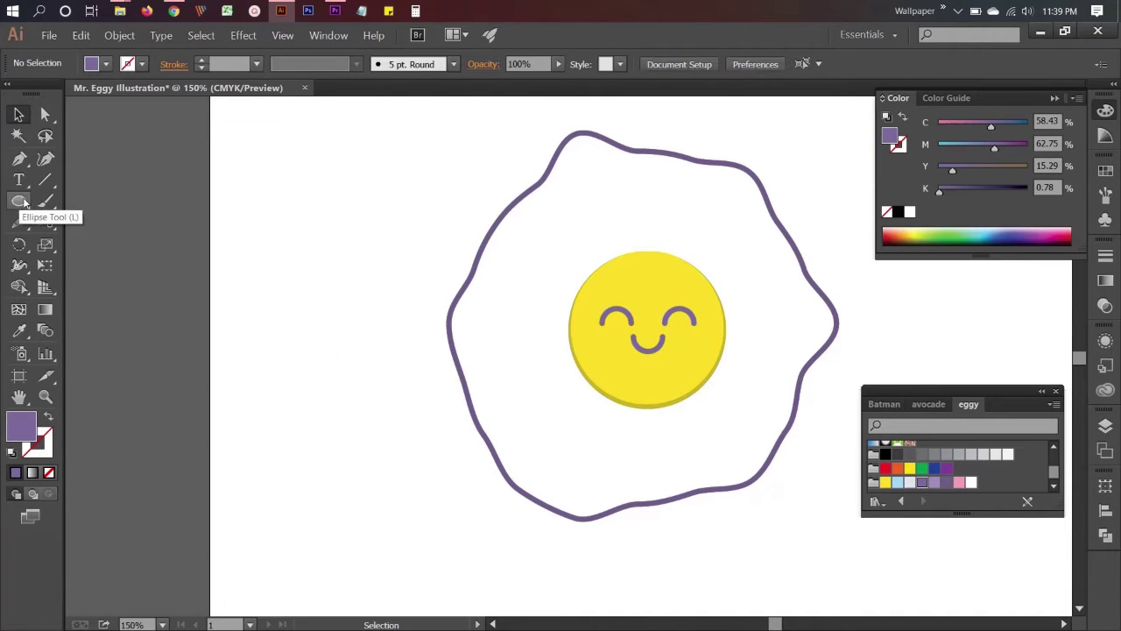
pyautogui.click(649, 280)
pyautogui.hotkey('ctrl', 'r')
# Add a horizontal guide and two pink cheek ellipses beside the smile
pyautogui.moveTo(652, 100); pyautogui.dragTo(696, 327)
pyautogui.click(648, 346)
pyautogui.click(276, 281)
pyautogui.moveTo(627, 354); pyautogui.dragTo(593, 333)
pyautogui.press('v')
pyautogui.moveTo(707, 334); pyautogui.dragTo(709, 333)
pyautogui.keyDown('shift'); pyautogui.click(603, 333); pyautogui.keyUp('shift')
pyautogui.click(959, 482)
pyautogui.click(871, 378)
# Add two white shine circles at the yolk's top-left
pyautogui.moveTo(602, 268); pyautogui.dragTo(628, 296)
pyautogui.press('v')
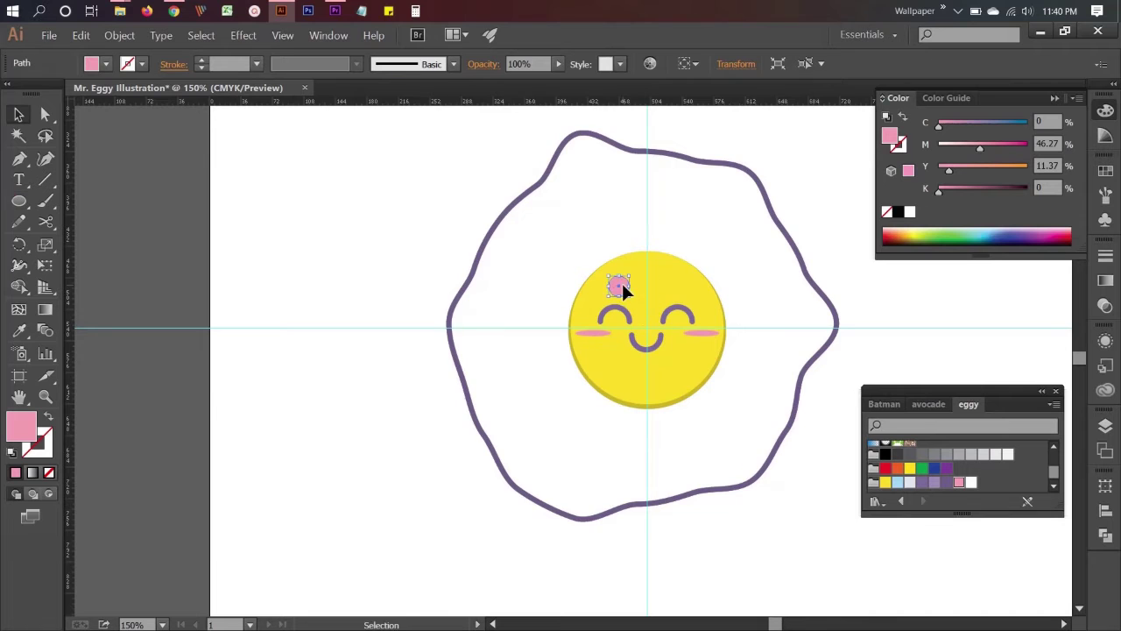
pyautogui.scroll(2, 740, 311)
pyautogui.moveTo(494, 270); pyautogui.dragTo(482, 252)
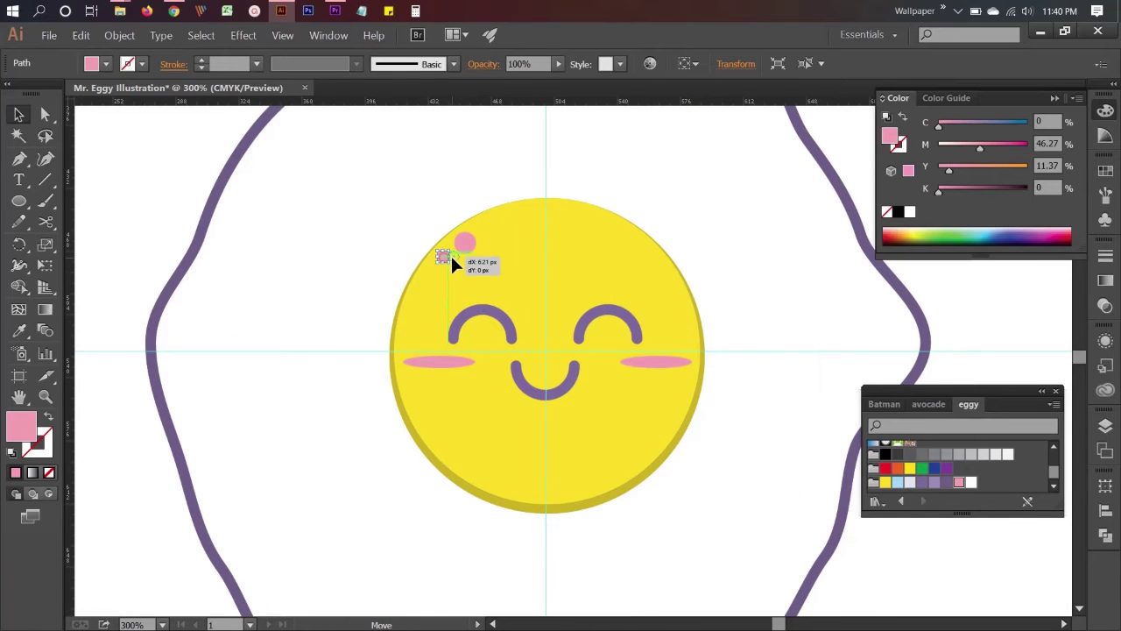
pyautogui.click(971, 481)
pyautogui.click(880, 549)
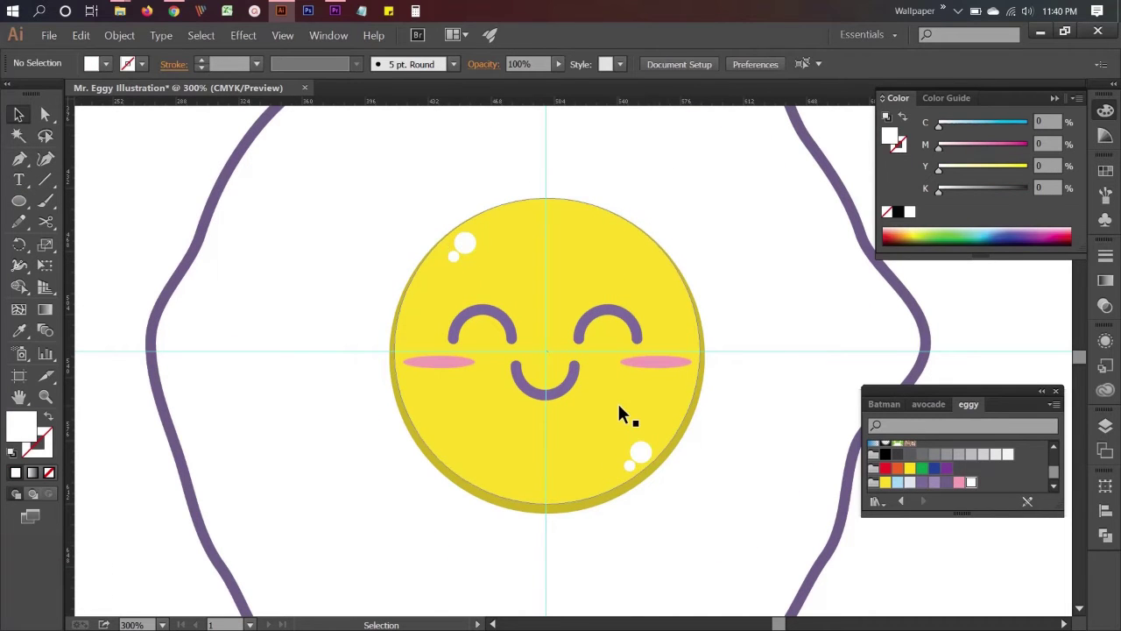
# Enlarge the yolk's shadow circle and fill it purple as a rim
pyautogui.click(573, 504)
pyautogui.moveTo(703, 512); pyautogui.dragTo(710, 519)
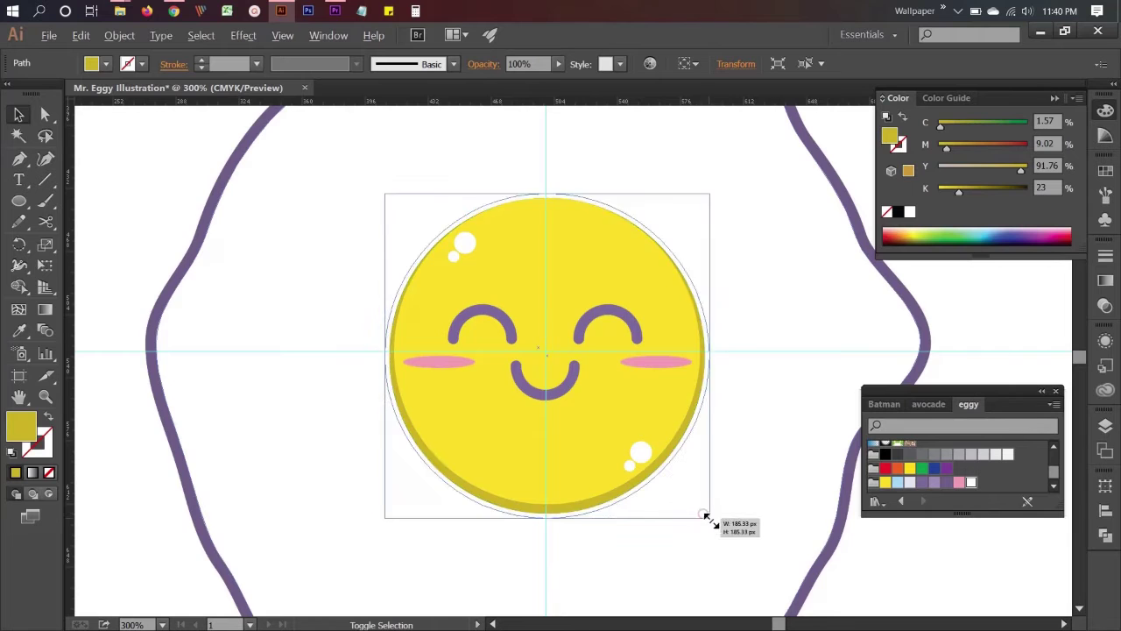
pyautogui.click(946, 482)
pyautogui.click(925, 556)
pyautogui.scroll(-1, 620, 430)
# Draw a pale lavender spot on the egg white
pyautogui.click(442, 261)
pyautogui.click(910, 571)
pyautogui.press('l')
pyautogui.moveTo(430, 220); pyautogui.dragTo(457, 241)
pyautogui.click(909, 481)
pyautogui.press('v')
pyautogui.click(626, 175)
# Duplicate and scatter spot copies around the egg white
pyautogui.moveTo(477, 120)
pyautogui.mouseDown()
pyautogui.moveTo(504, 146)
pyautogui.moveTo(486, 143)
pyautogui.moveTo(642, 219)
pyautogui.mouseUp()
pyautogui.moveTo(642, 219)
pyautogui.mouseDown()
pyautogui.moveTo(704, 535)
pyautogui.moveTo(707, 333)
pyautogui.moveTo(708, 447)
pyautogui.mouseUp()
pyautogui.moveTo(443, 233)
pyautogui.mouseDown()
pyautogui.moveTo(378, 272)
pyautogui.moveTo(475, 601)
pyautogui.moveTo(422, 533)
pyautogui.mouseUp()
pyautogui.moveTo(422, 532)
pyautogui.mouseDown()
pyautogui.moveTo(371, 417)
pyautogui.moveTo(405, 368)
pyautogui.mouseUp()
pyautogui.moveTo(405, 369); pyautogui.dragTo(512, 228)
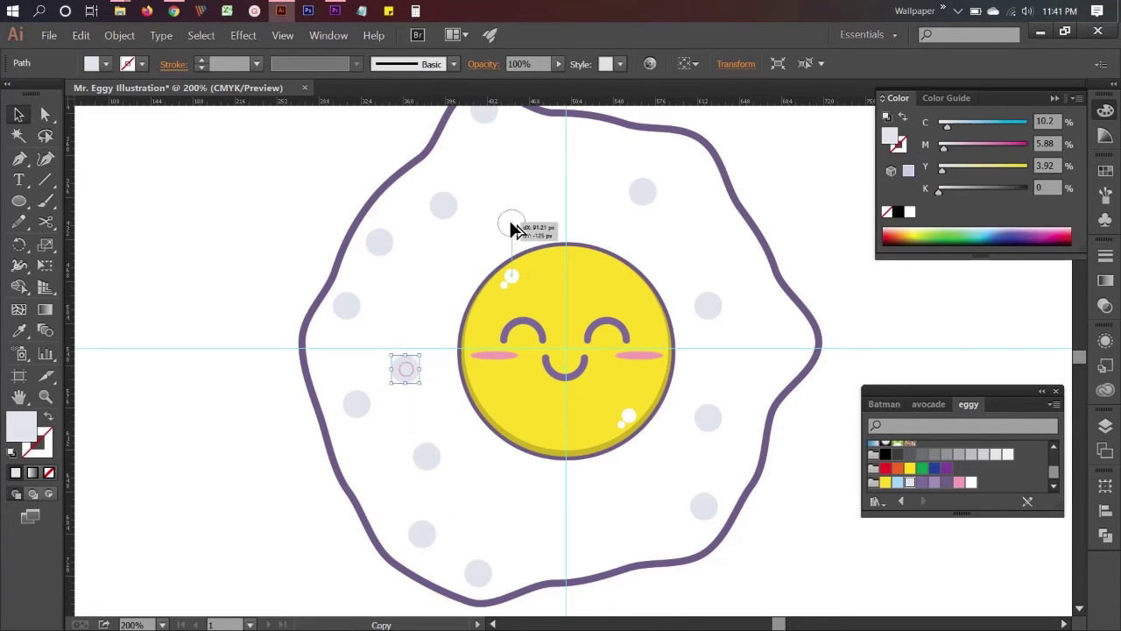
pyautogui.moveTo(575, 511); pyautogui.dragTo(603, 516)
pyautogui.click(784, 554)
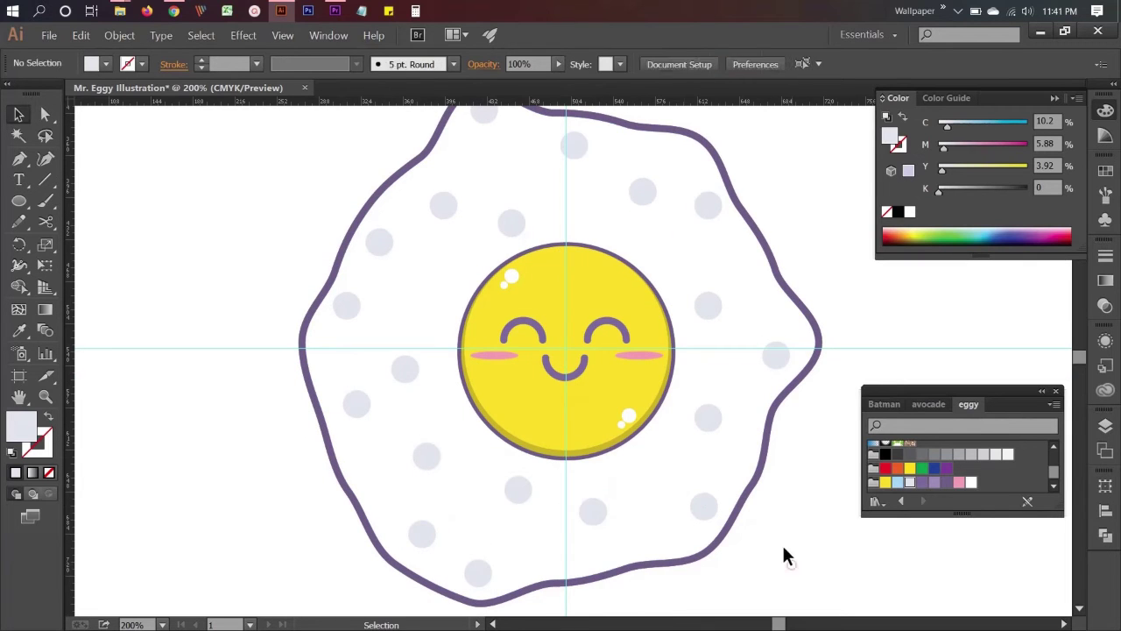
pyautogui.moveTo(592, 179); pyautogui.dragTo(596, 176)
pyautogui.moveTo(707, 311)
pyautogui.mouseDown()
pyautogui.moveTo(696, 513)
pyautogui.moveTo(782, 360)
pyautogui.mouseUp()
pyautogui.moveTo(518, 490); pyautogui.dragTo(478, 574)
pyautogui.moveTo(355, 333); pyautogui.dragTo(350, 405)
# Shrink the top, upper, lower, bottom-right and right-hand spots to varied sizes
pyautogui.click(574, 145)
pyautogui.moveTo(585, 158); pyautogui.dragTo(578, 151)
pyautogui.moveTo(458, 218); pyautogui.dragTo(447, 206)
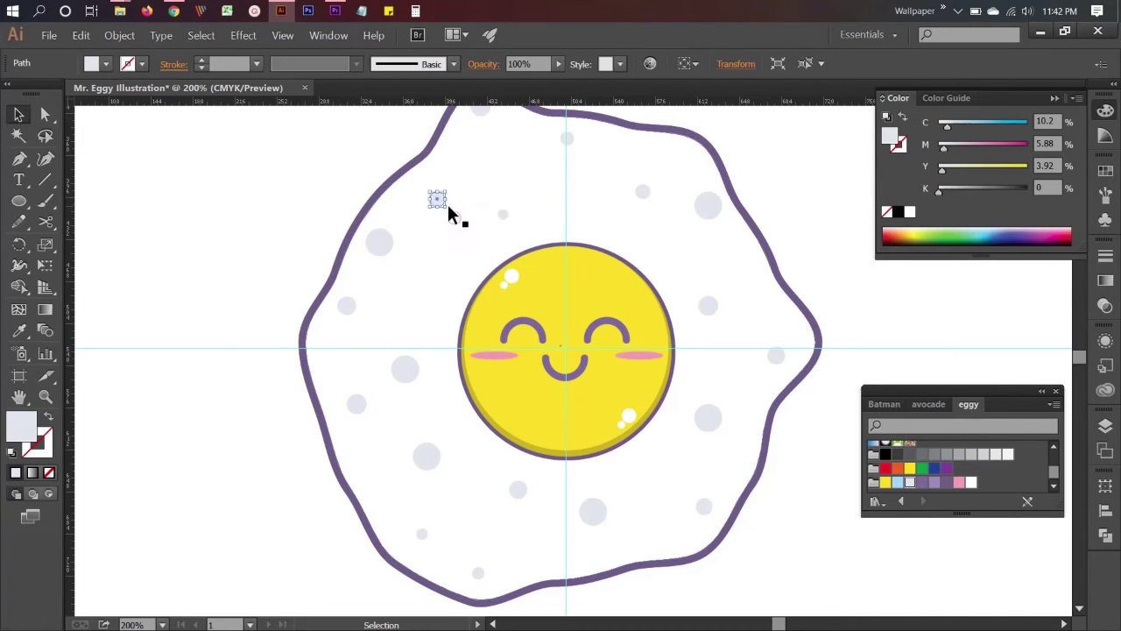
pyautogui.click(805, 290)
pyautogui.click(427, 455)
pyautogui.moveTo(440, 468); pyautogui.dragTo(430, 451)
pyautogui.click(592, 511)
pyautogui.moveTo(606, 524); pyautogui.dragTo(590, 510)
pyautogui.click(726, 432)
pyautogui.click(708, 418)
pyautogui.moveTo(720, 430); pyautogui.dragTo(711, 417)
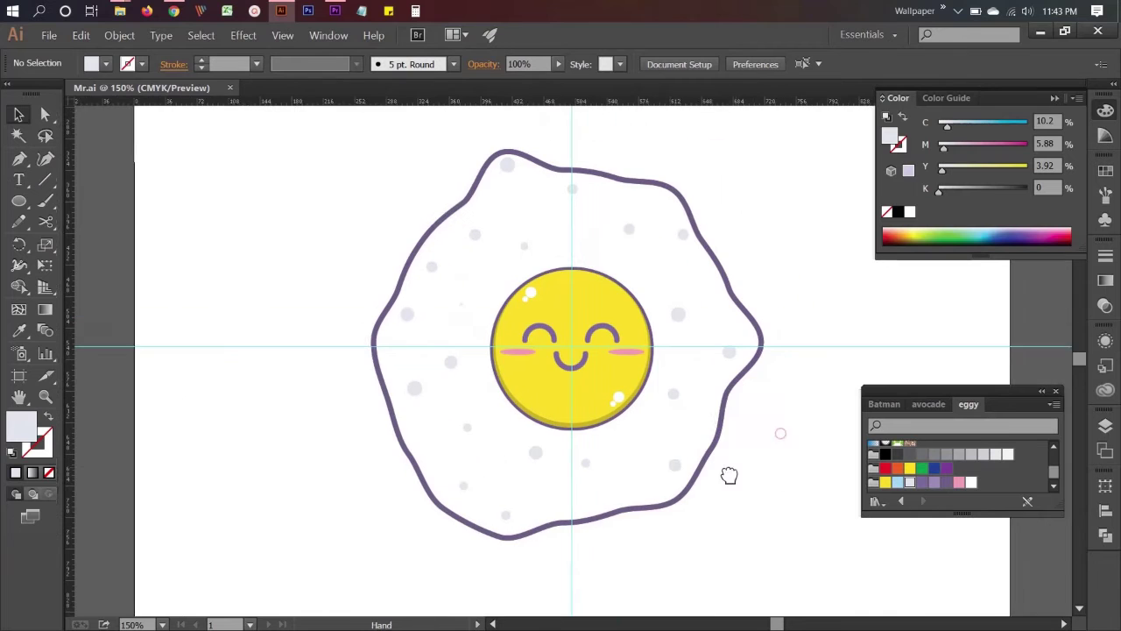
# Delete the vertical and horizontal guides and view the finished egg
pyautogui.click(570, 163)
pyautogui.press('Delete')
pyautogui.click(289, 353)
pyautogui.press('Delete')
pyautogui.scroll(-3, 263, 316)
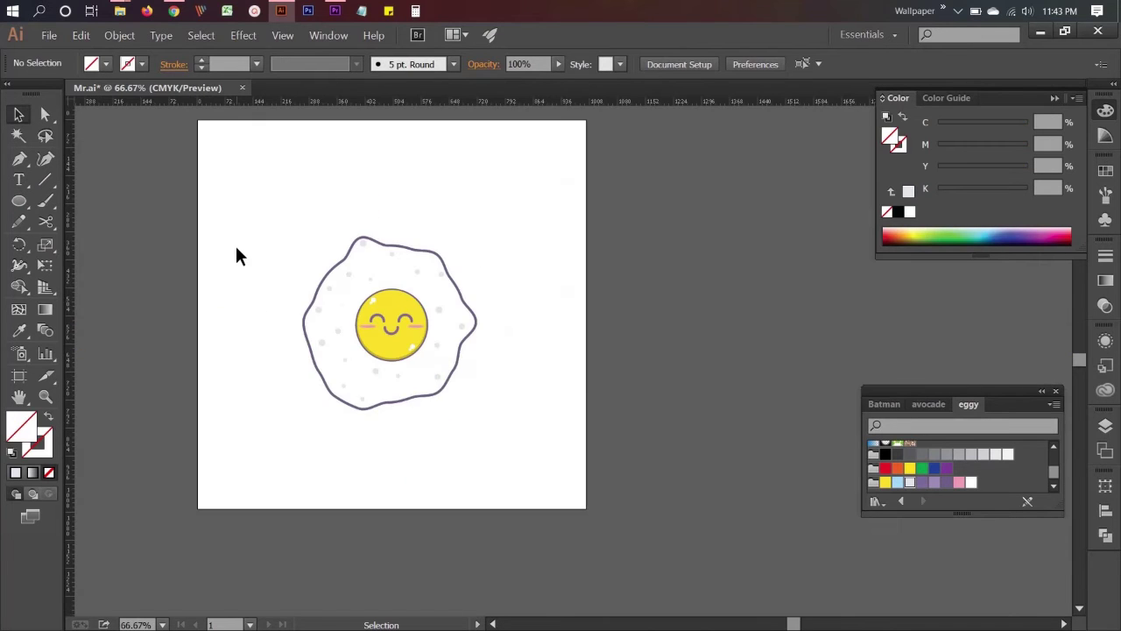
pyautogui.scroll(3, 378, 357)
pyautogui.click(490, 403)
pyautogui.keyDown('shift'); pyautogui.click(562, 454); pyautogui.keyUp('shift')
# Select the yolk and slightly resize it from its corner
pyautogui.click(508, 390)
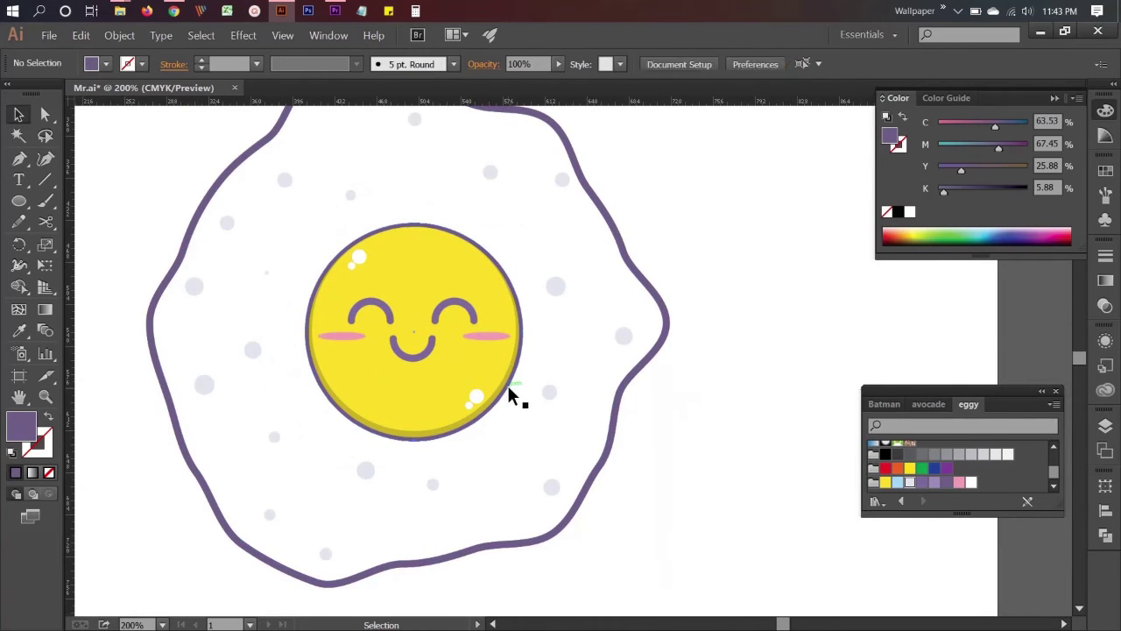
pyautogui.scroll(-3, 701, 429)
pyautogui.scroll(2, 631, 438)
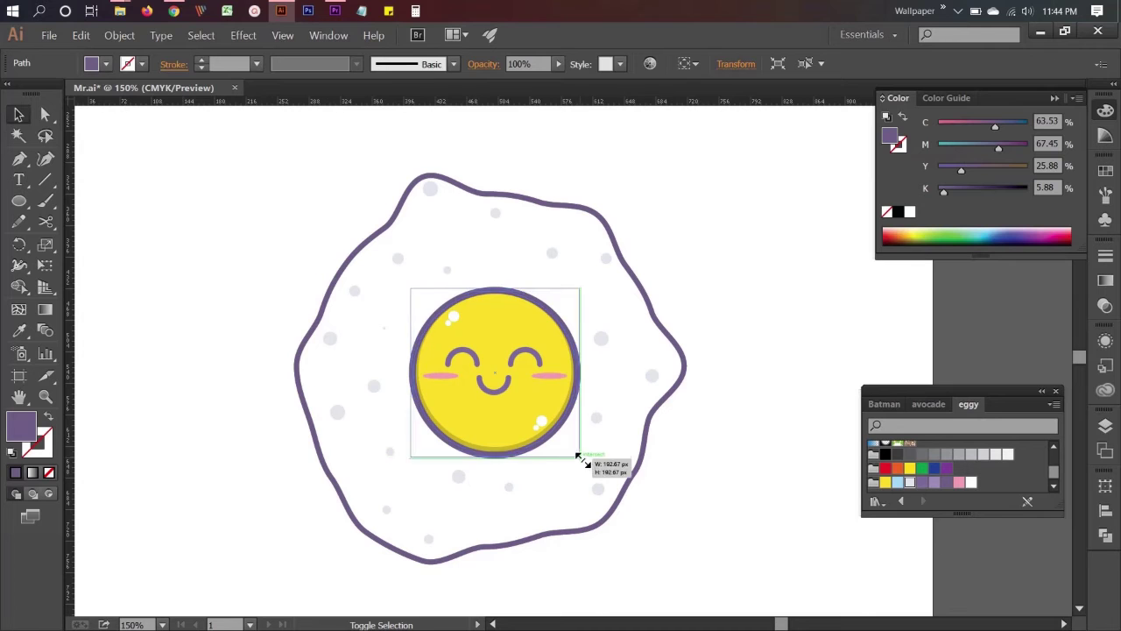
pyautogui.moveTo(580, 462); pyautogui.dragTo(579, 457)
pyautogui.click(678, 394)
# Select the egg-white outline path, checking it in Outline view
pyautogui.press('a')
pyautogui.click(502, 505)
pyautogui.press('v')
pyautogui.click(601, 526)
pyautogui.scroll(3, 536, 506)
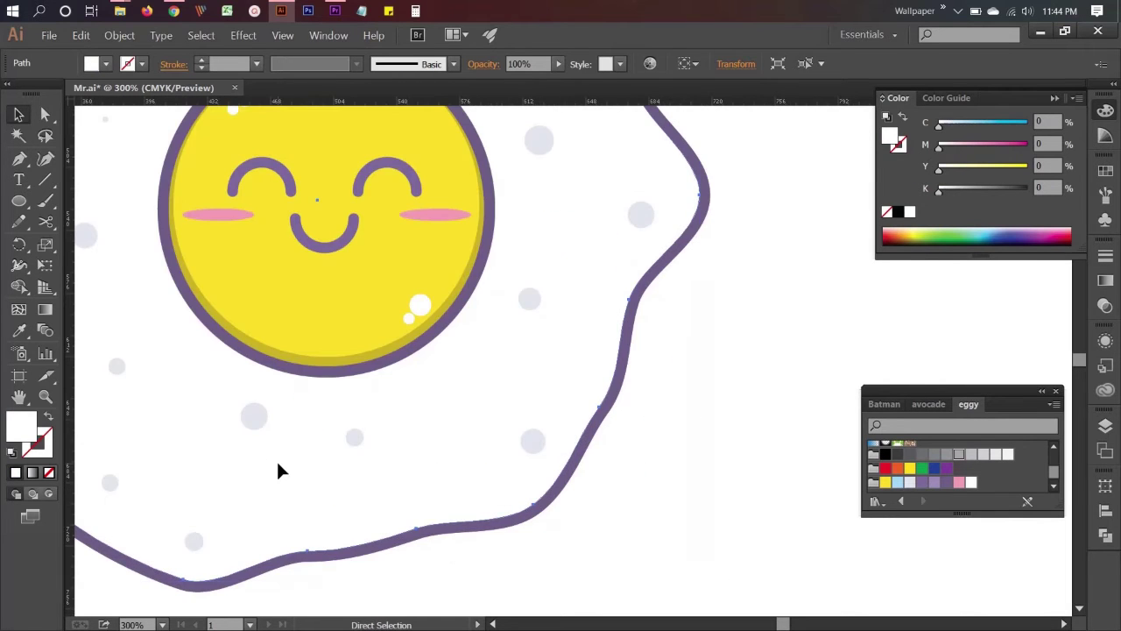
pyautogui.hotkey('ctrl', 'y')
pyautogui.click(528, 502)
pyautogui.hotkey('ctrl', 'y')
pyautogui.click(580, 356)
# Paste a grey copy behind the egg white as an offset shadow
pyautogui.moveTo(694, 475); pyautogui.dragTo(755, 480)
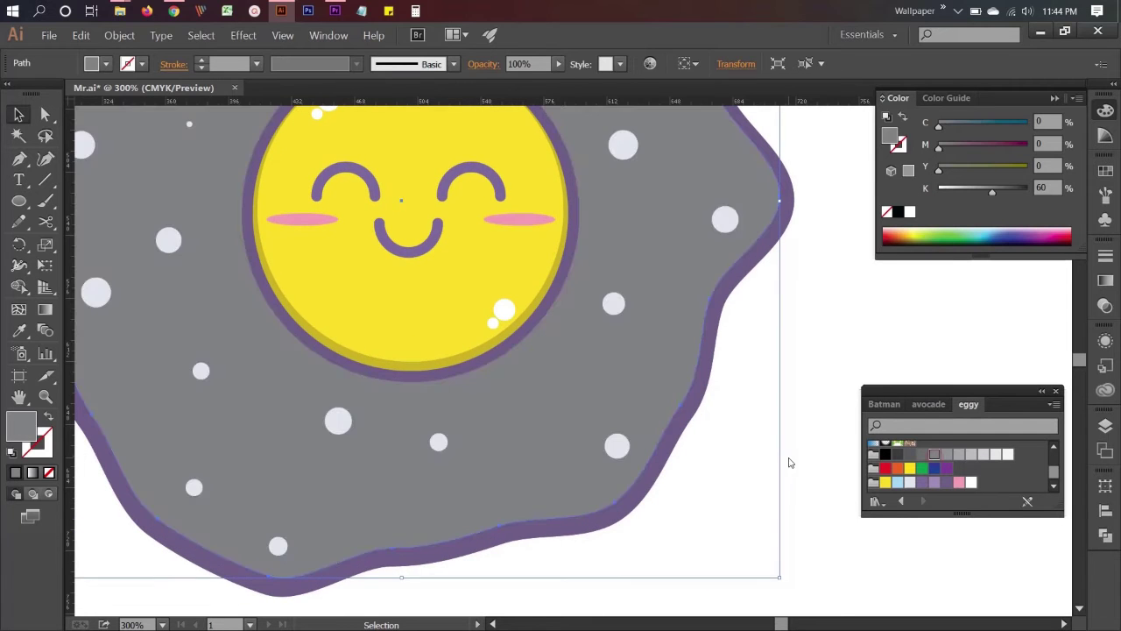
pyautogui.hscroll(-5, 613, 525)
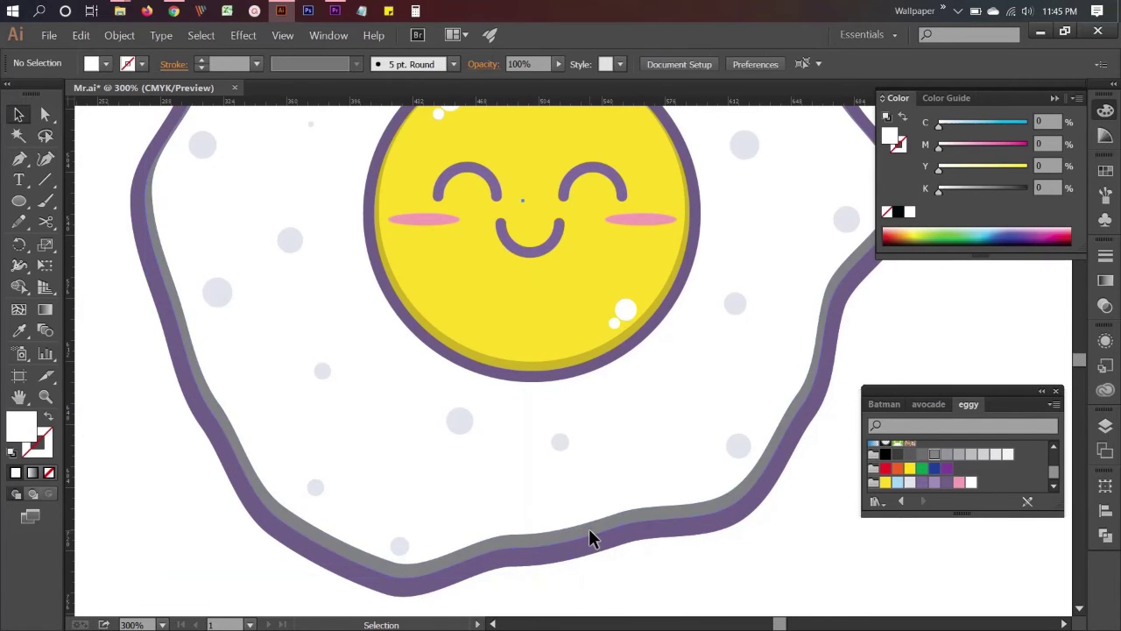
pyautogui.hotkey('ctrl', '-')
pyautogui.hotkey('ctrl', '-')
pyautogui.hotkey('ctrl', 'a')
pyautogui.click(732, 529)
pyautogui.hotkey('ctrl', 'a')
pyautogui.click(723, 452)
# Move the egg off to the left and draw a large purple circle
pyautogui.scroll(-2, 723, 452)
pyautogui.moveTo(617, 425); pyautogui.dragTo(328, 394)
pyautogui.press('l')
pyautogui.moveTo(487, 254); pyautogui.dragTo(743, 508)
pyautogui.press('v')
pyautogui.press('a')
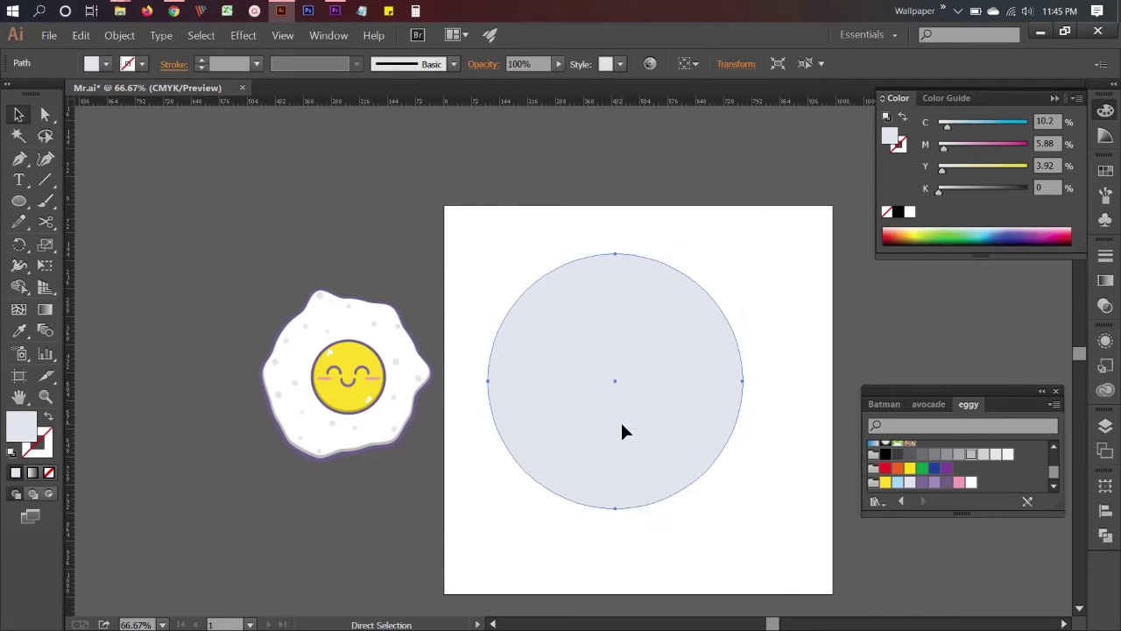
pyautogui.click(947, 482)
pyautogui.click(818, 497)
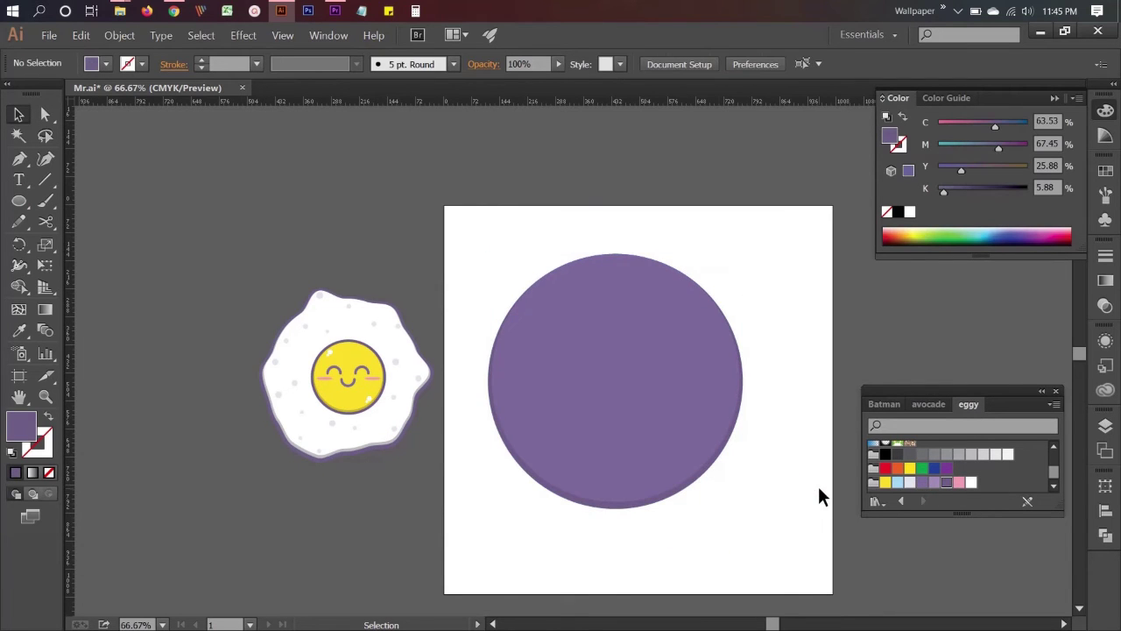
# Add a larger lighter-purple circle behind it with a dark purple outline
pyautogui.press('a')
pyautogui.click(717, 459)
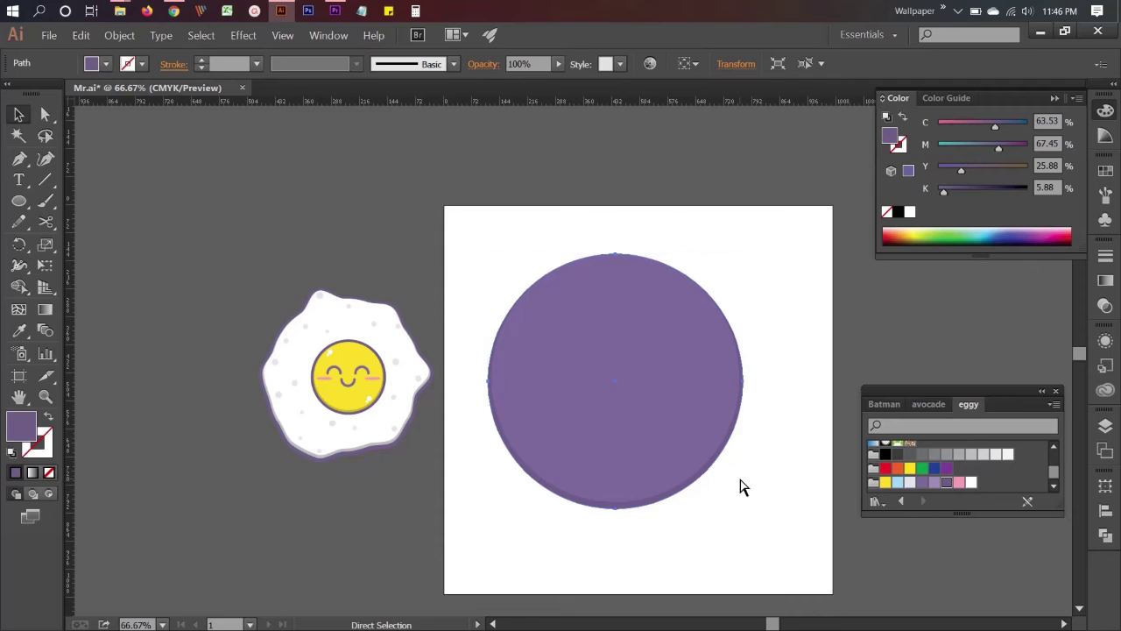
pyautogui.moveTo(741, 508); pyautogui.dragTo(762, 528)
pyautogui.click(934, 482)
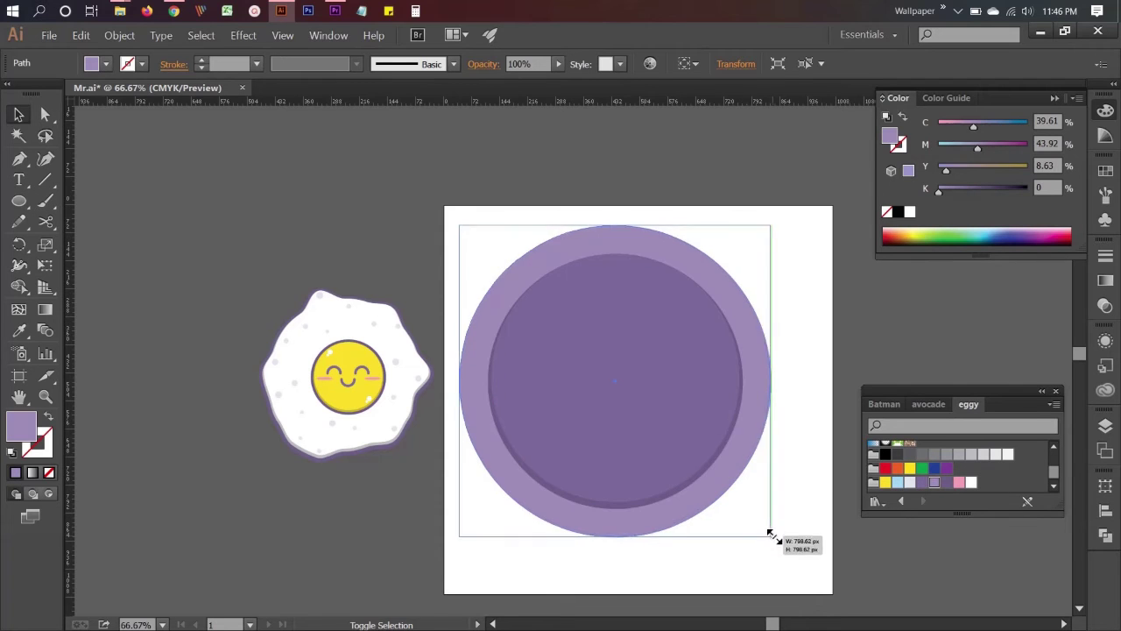
pyautogui.click(797, 502)
pyautogui.click(756, 387)
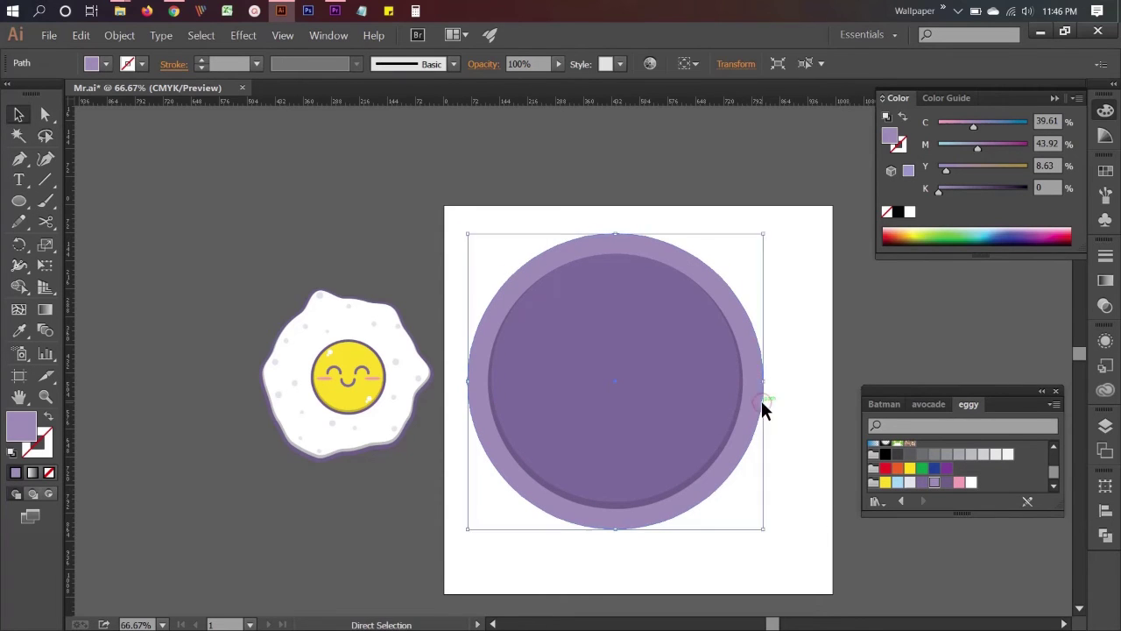
pyautogui.click(799, 481)
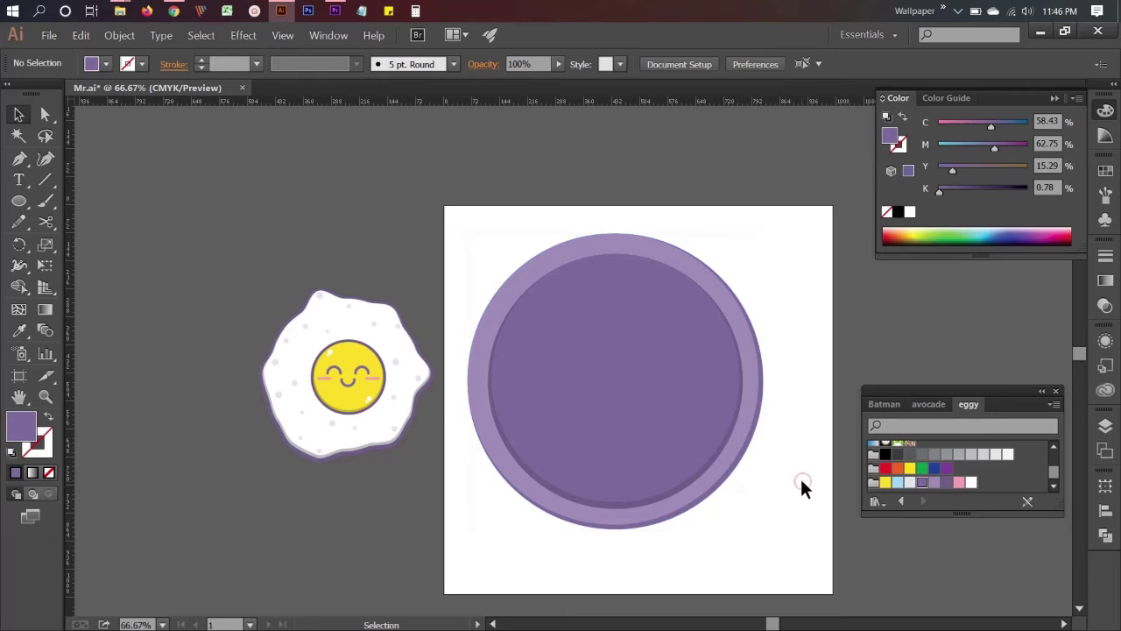
pyautogui.click(633, 518)
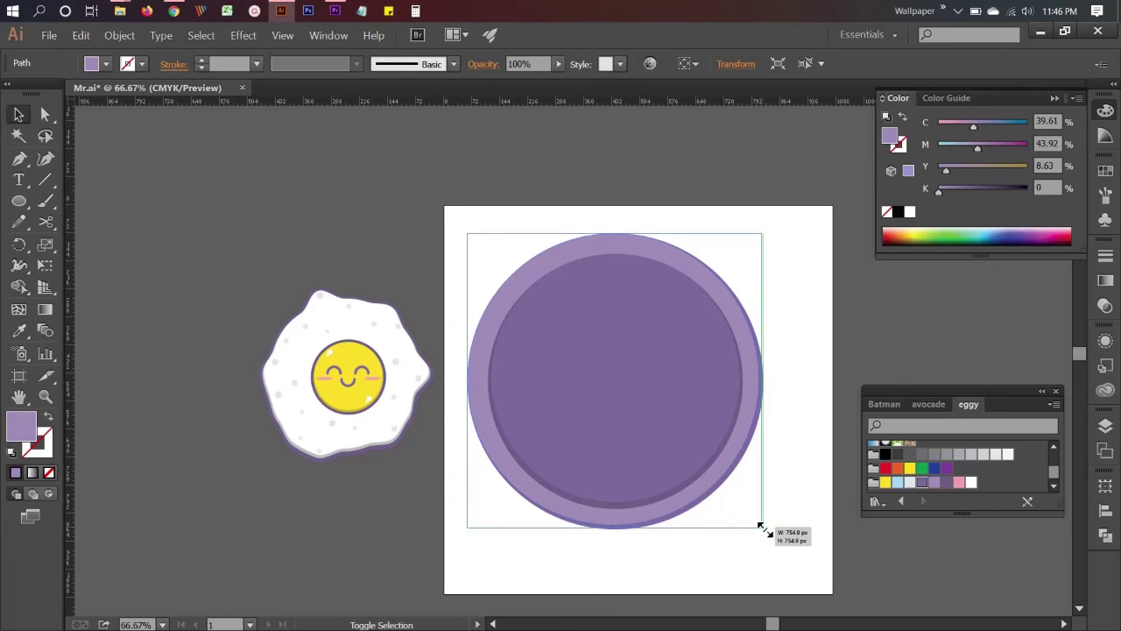
pyautogui.click(799, 467)
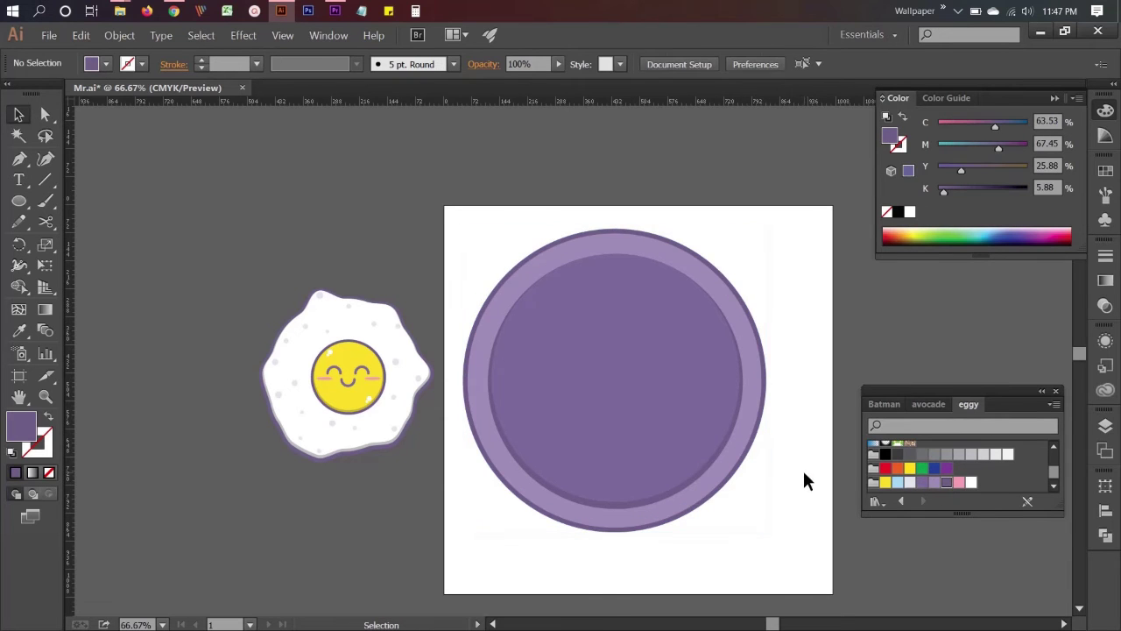
# Shrink the plate circles, centre the egg on them and bring it to front
pyautogui.click(752, 438)
pyautogui.moveTo(768, 532); pyautogui.dragTo(726, 489)
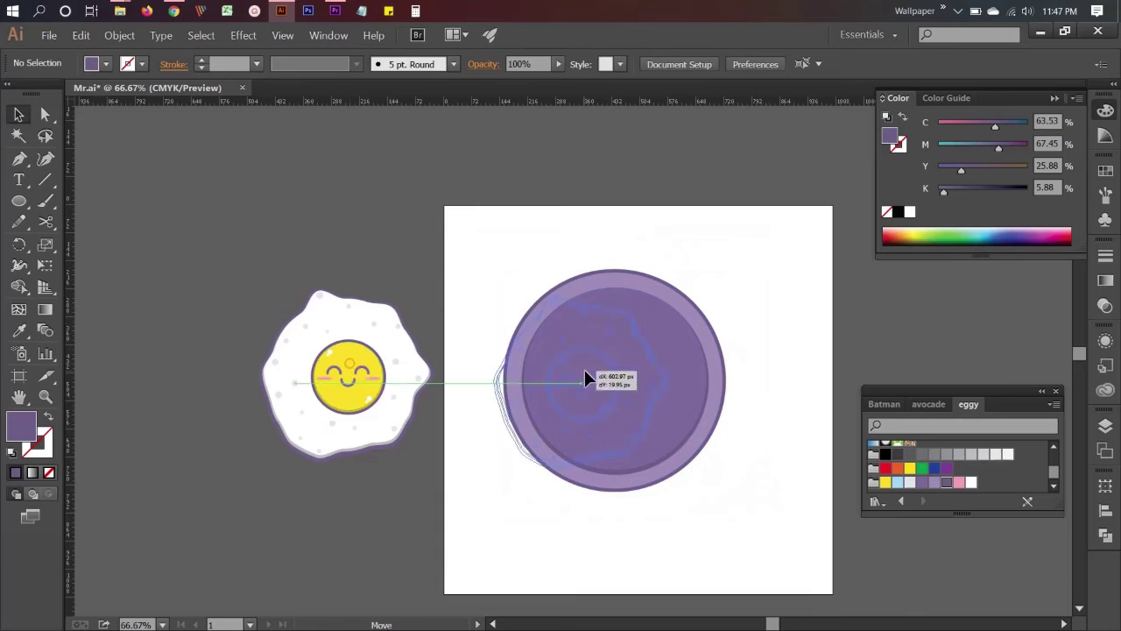
pyautogui.moveTo(346, 376); pyautogui.dragTo(625, 386)
pyautogui.rightClick(645, 380)
pyautogui.click(832, 487)
pyautogui.click(711, 477)
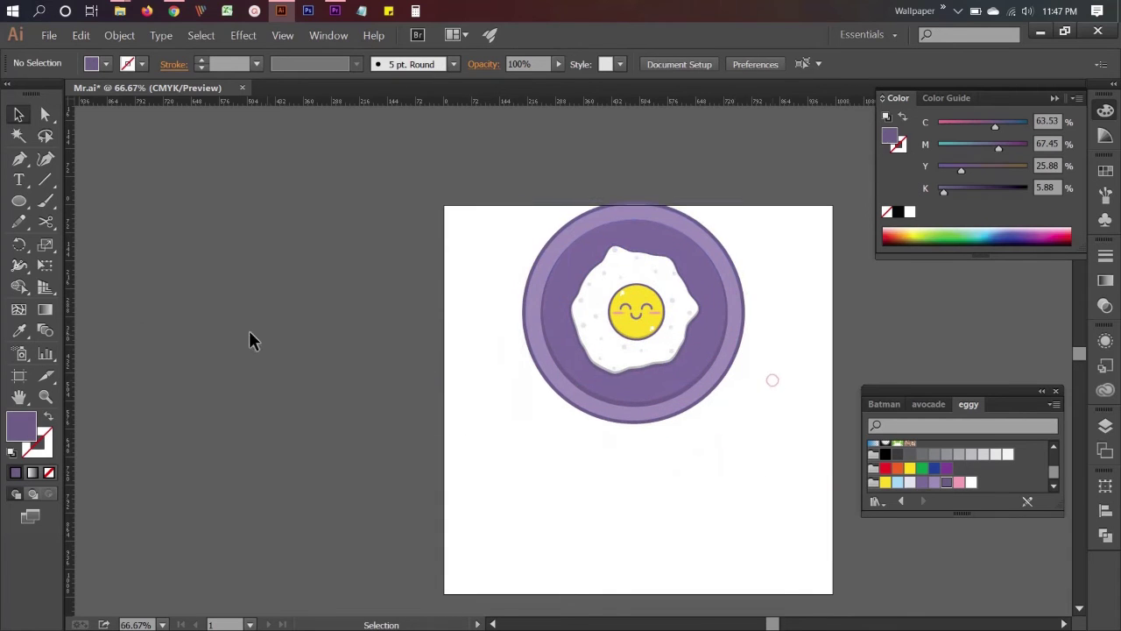
pyautogui.click(19, 201)
# Draw a rectangle below the plate and make it a 70 px bar with 30 px corners
pyautogui.moveTo(500, 458); pyautogui.dragTo(738, 523)
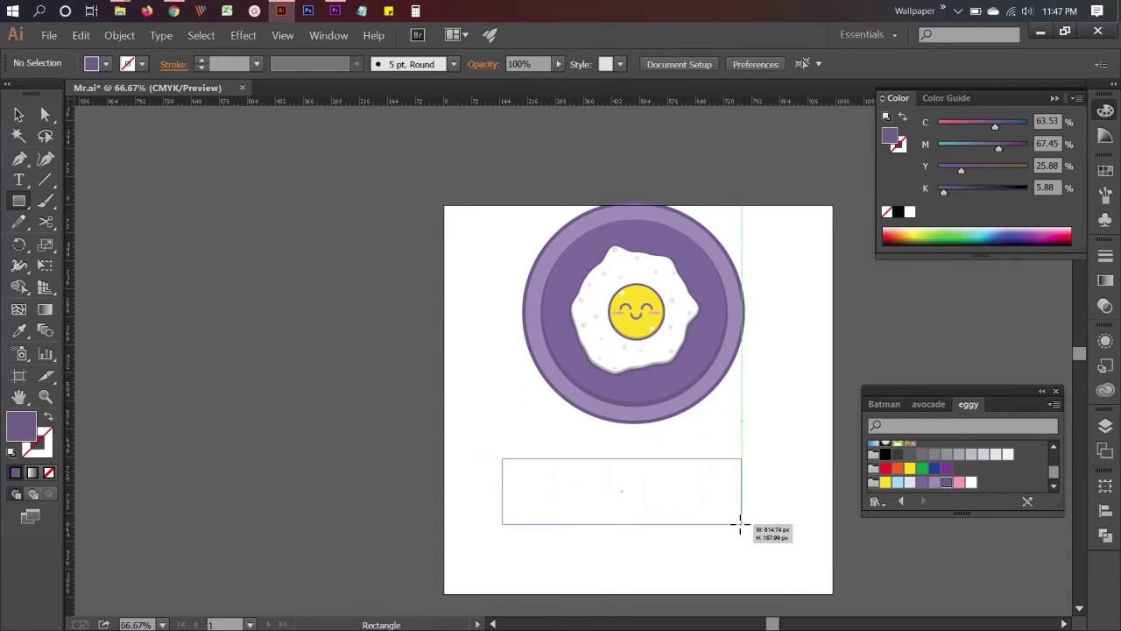
pyautogui.press('v')
pyautogui.moveTo(621, 523); pyautogui.dragTo(643, 491)
pyautogui.click(675, 523)
pyautogui.click(697, 473)
pyautogui.click(1105, 485)
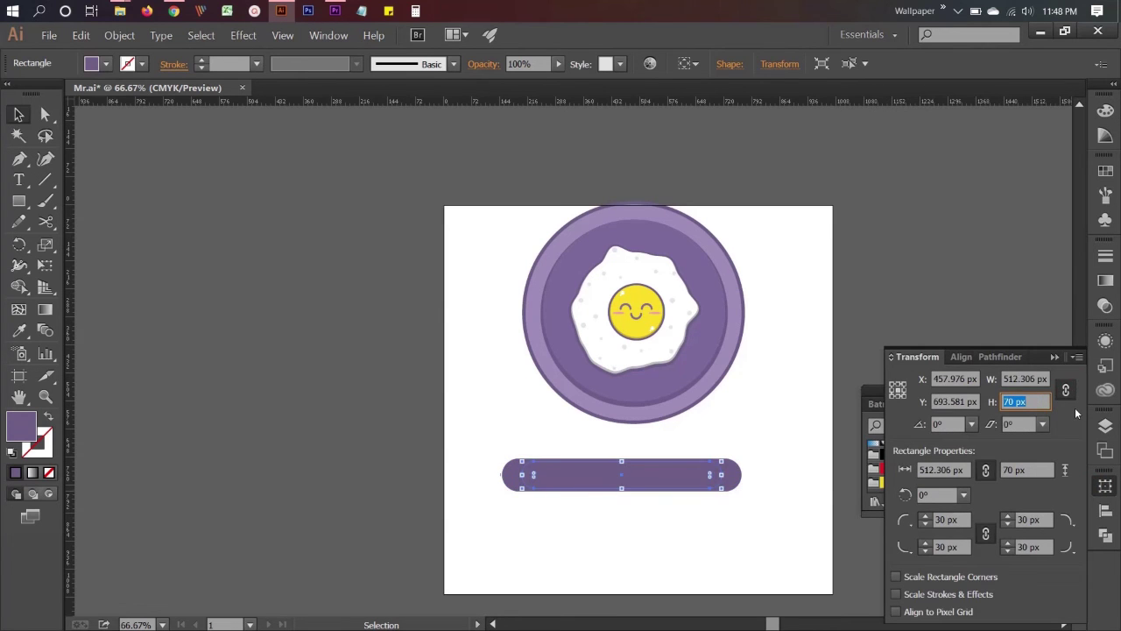
pyautogui.click(745, 491)
# Offset the bar's path and fill the offset shape lighter purple
pyautogui.click(119, 35)
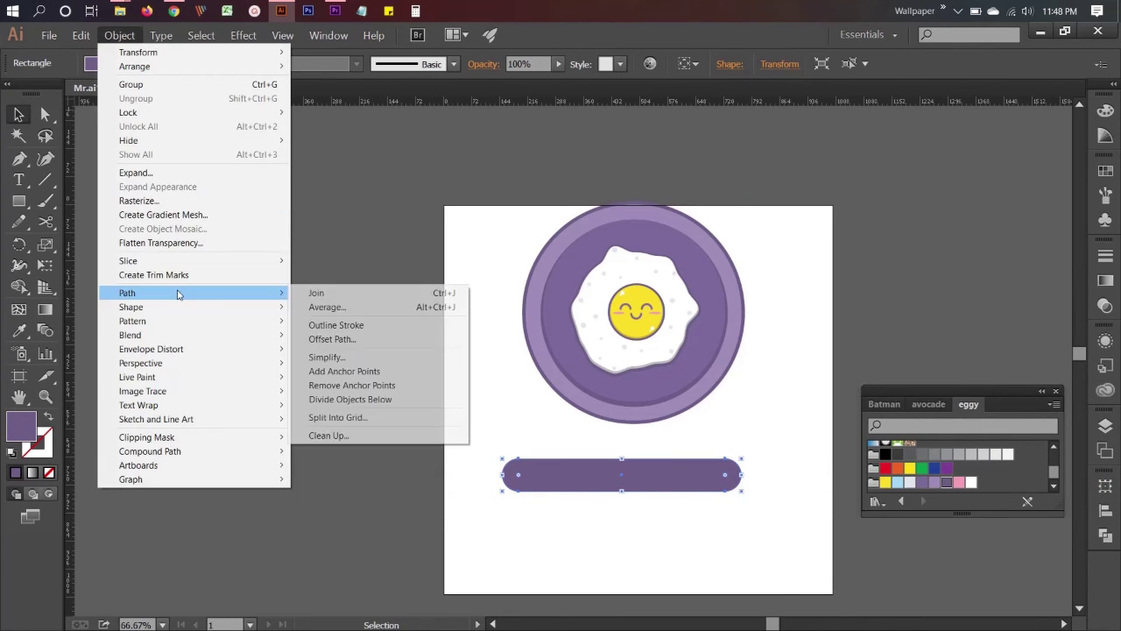
pyautogui.click(355, 339)
pyautogui.click(511, 438)
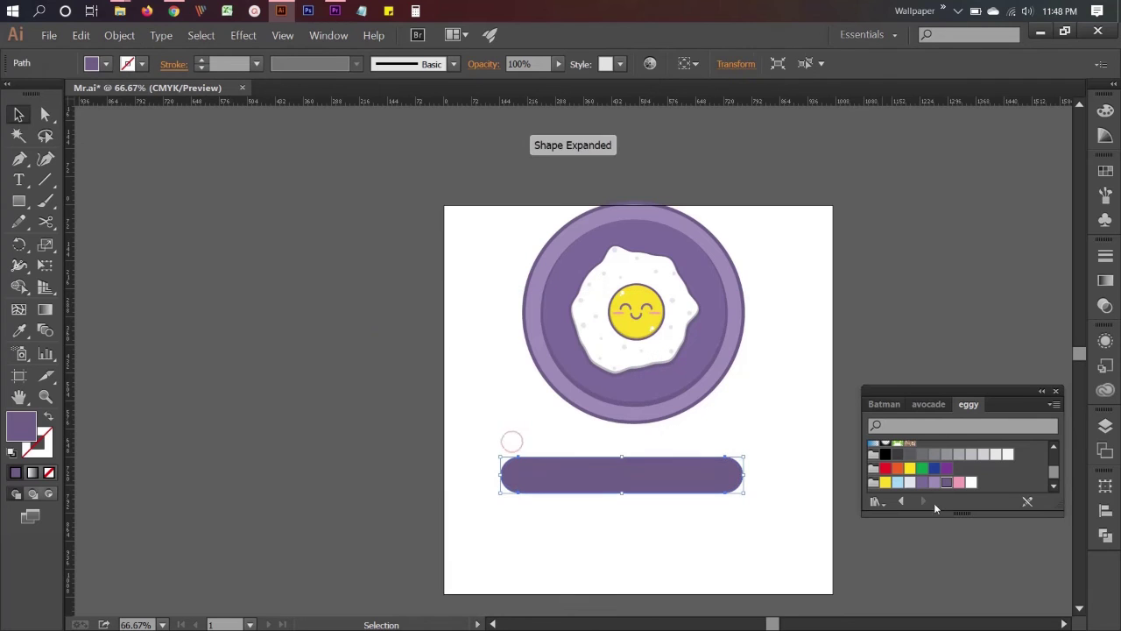
pyautogui.click(946, 482)
pyautogui.click(680, 520)
pyautogui.scroll(1, 681, 520)
pyautogui.scroll(2, 618, 499)
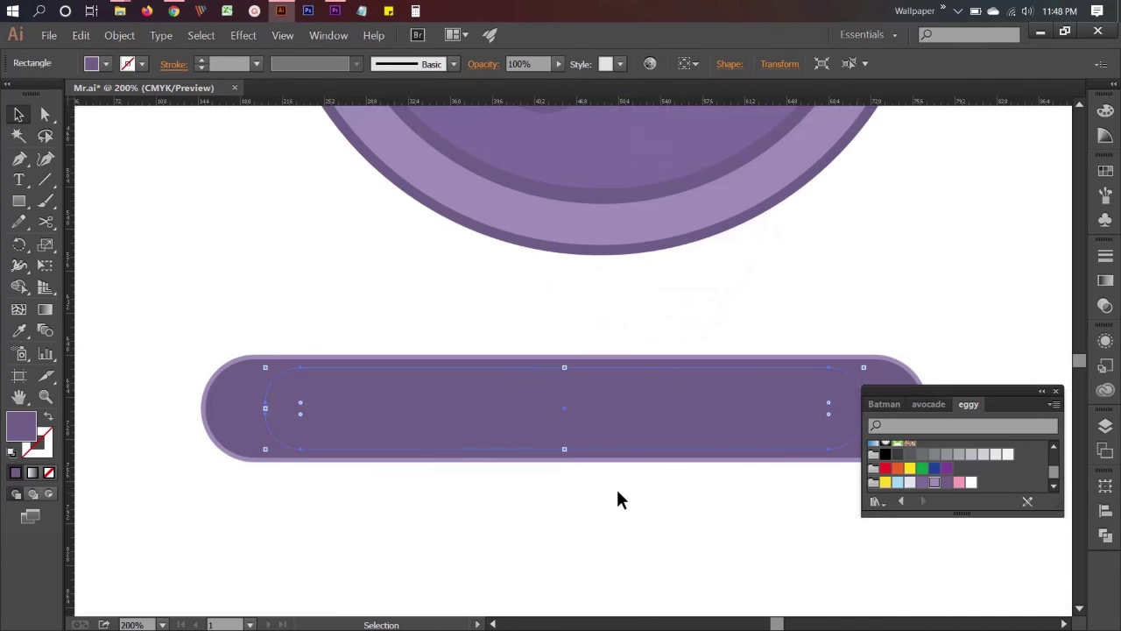
# Draw a small light-coloured circle at the bar's right end
pyautogui.scroll(-1, 574, 490)
pyautogui.click(566, 446)
pyautogui.click(644, 496)
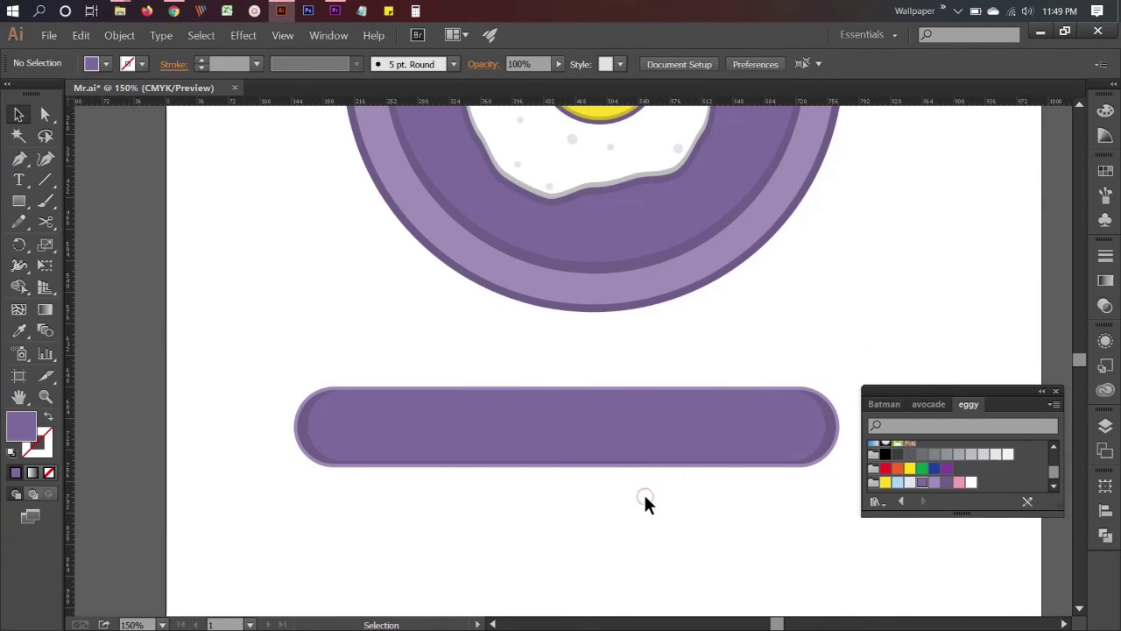
pyautogui.click(909, 482)
pyautogui.moveTo(20, 200); pyautogui.dragTo(100, 240)
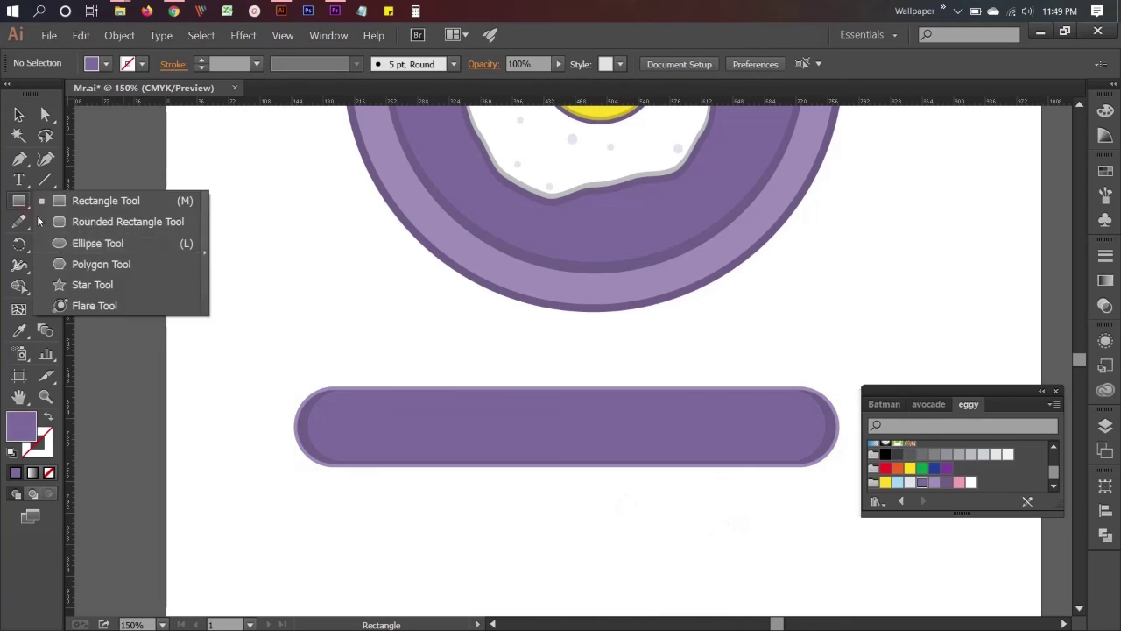
pyautogui.moveTo(770, 406); pyautogui.dragTo(811, 446)
pyautogui.press('v')
pyautogui.click(796, 510)
pyautogui.click(796, 438)
# Group the bar and circle, move it onto the pan and rotate it 45°
pyautogui.keyDown('shift'); pyautogui.click(762, 443); pyautogui.keyUp('shift')
pyautogui.hotkey('ctrl', 'g')
pyautogui.hotkey('ctrl', '-')
pyautogui.hotkey('ctrl', '-')
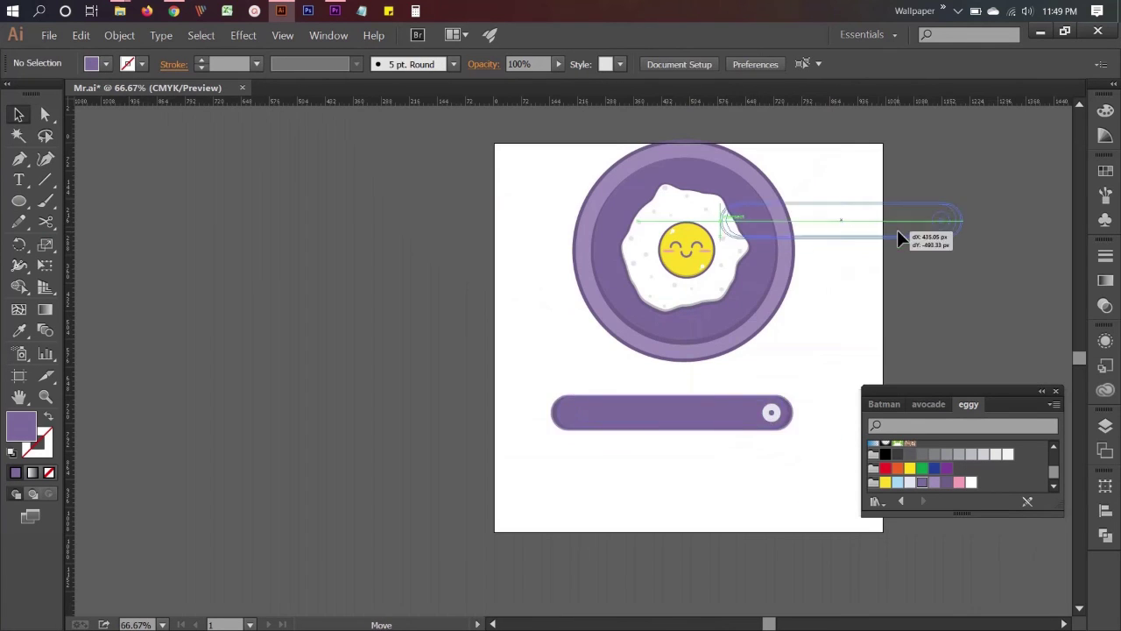
pyautogui.moveTo(733, 413); pyautogui.dragTo(905, 225)
pyautogui.moveTo(938, 169); pyautogui.dragTo(876, 118)
pyautogui.click(706, 251)
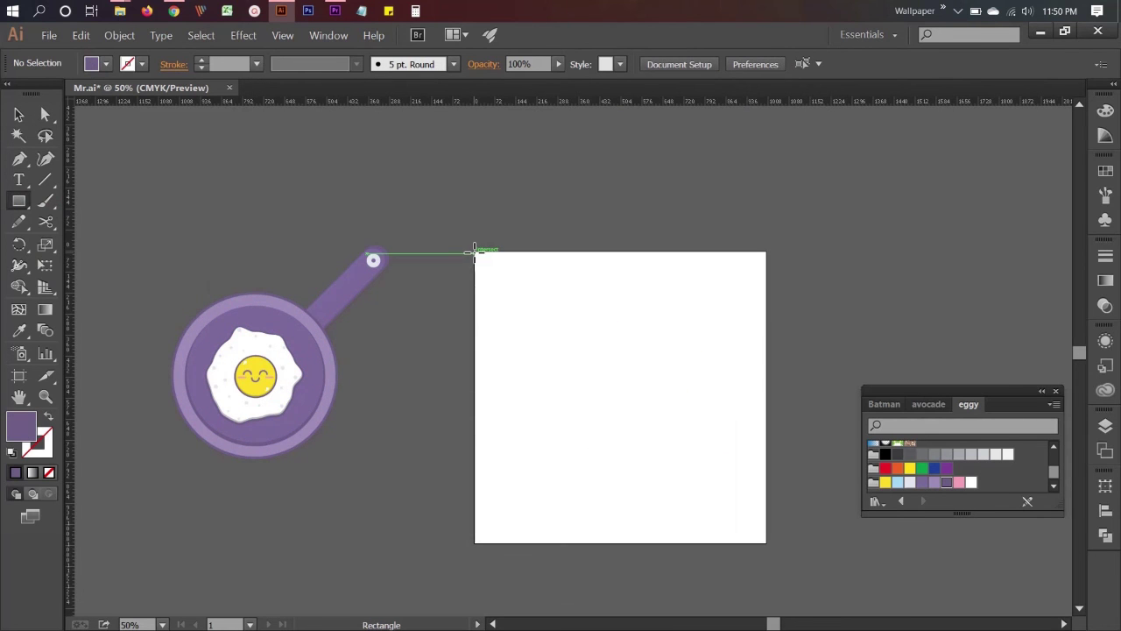
# Draw a square rectangle covering the whole artboard for the background
pyautogui.moveTo(474, 251); pyautogui.dragTo(765, 543)
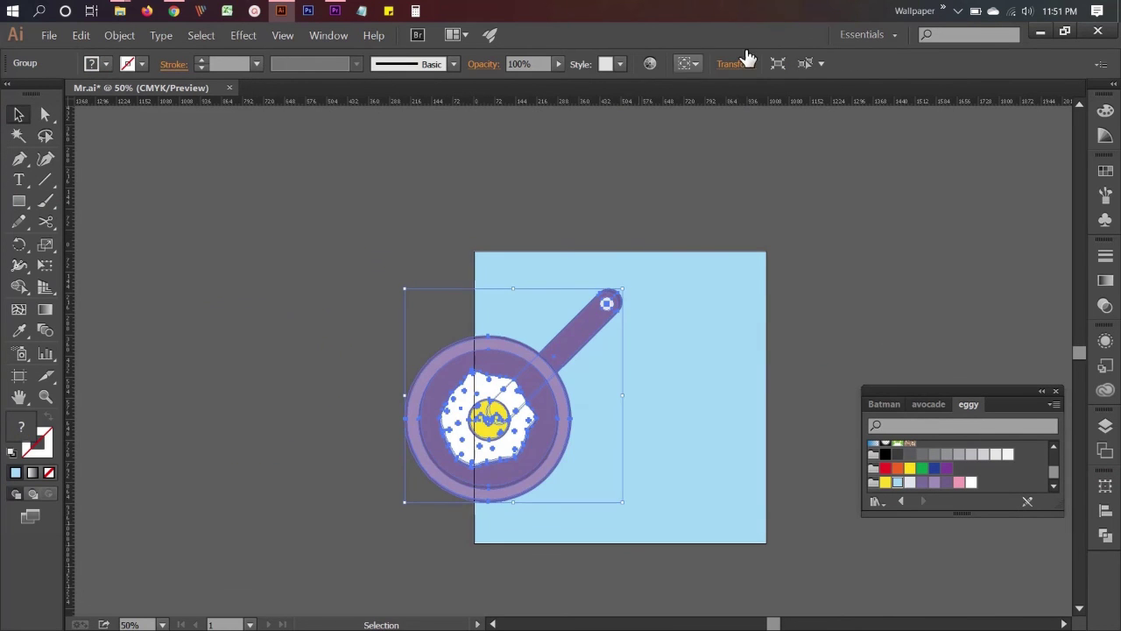